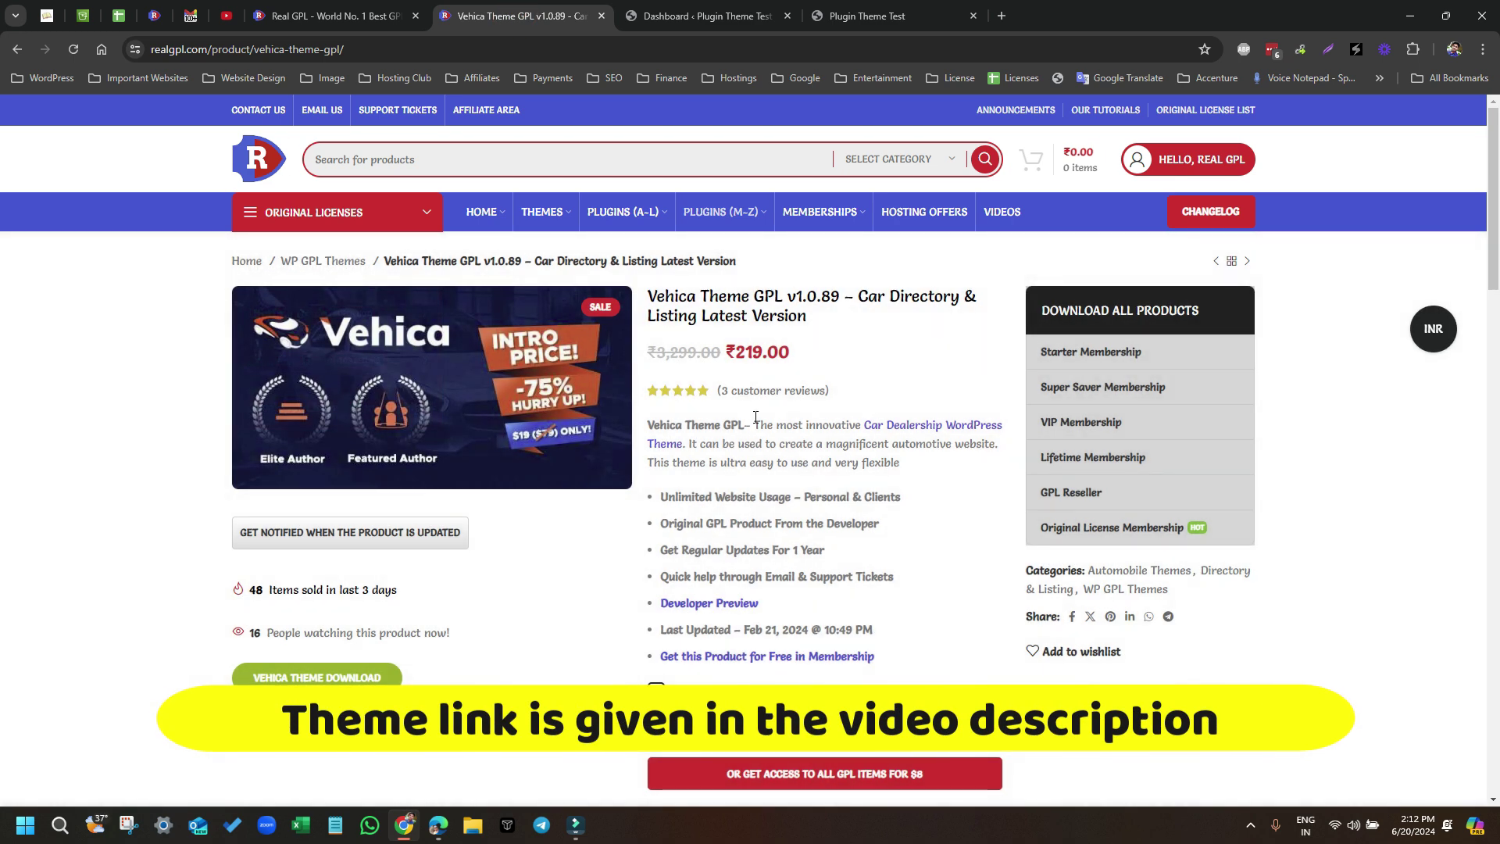
Download the Vehica theme from its Real GPL product page and save vehica.zip to the Documents folder
click(303, 676)
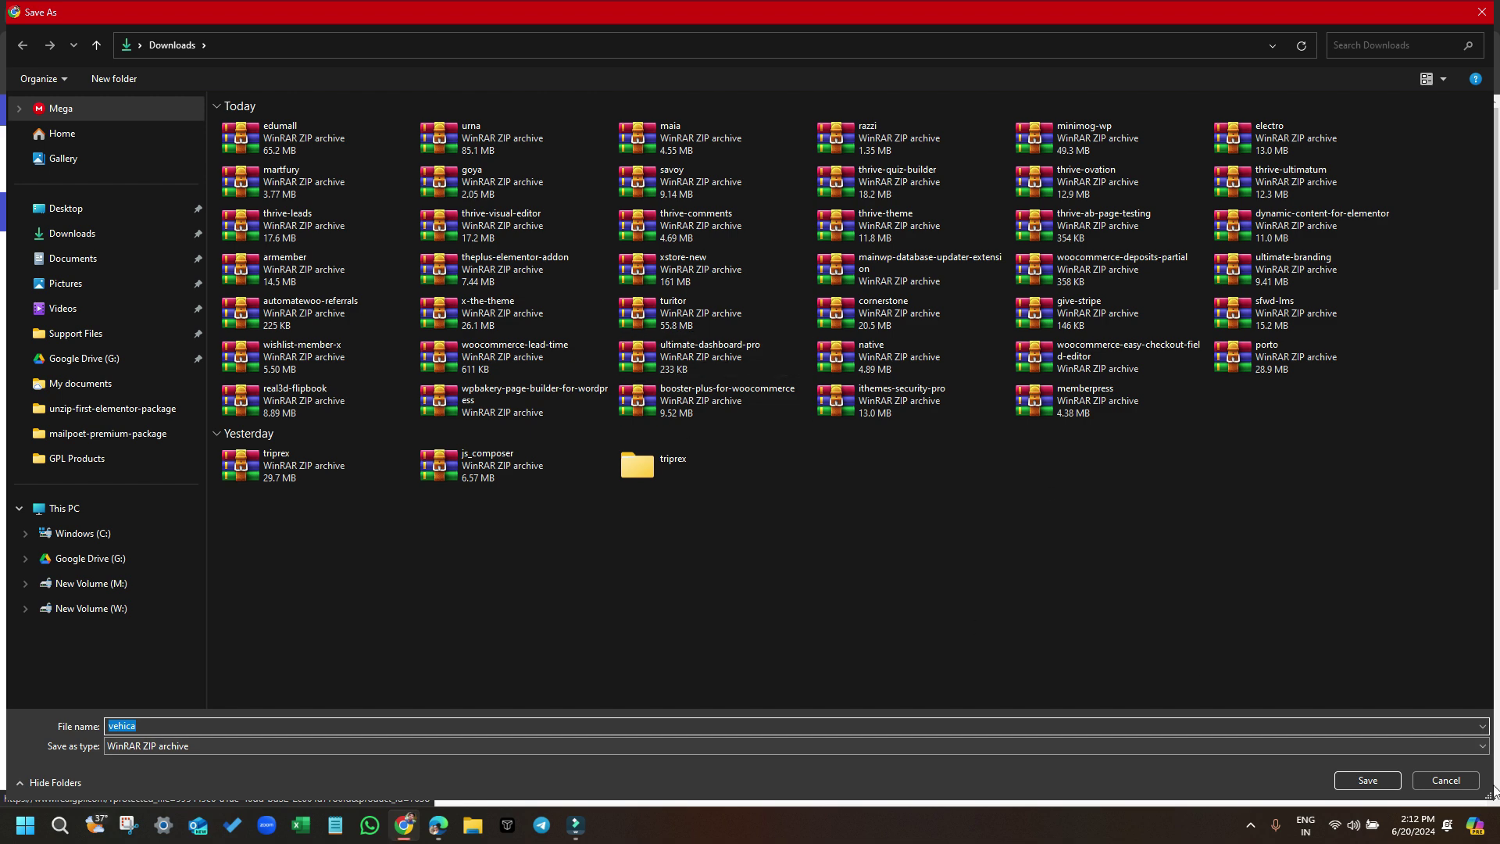
click(127, 264)
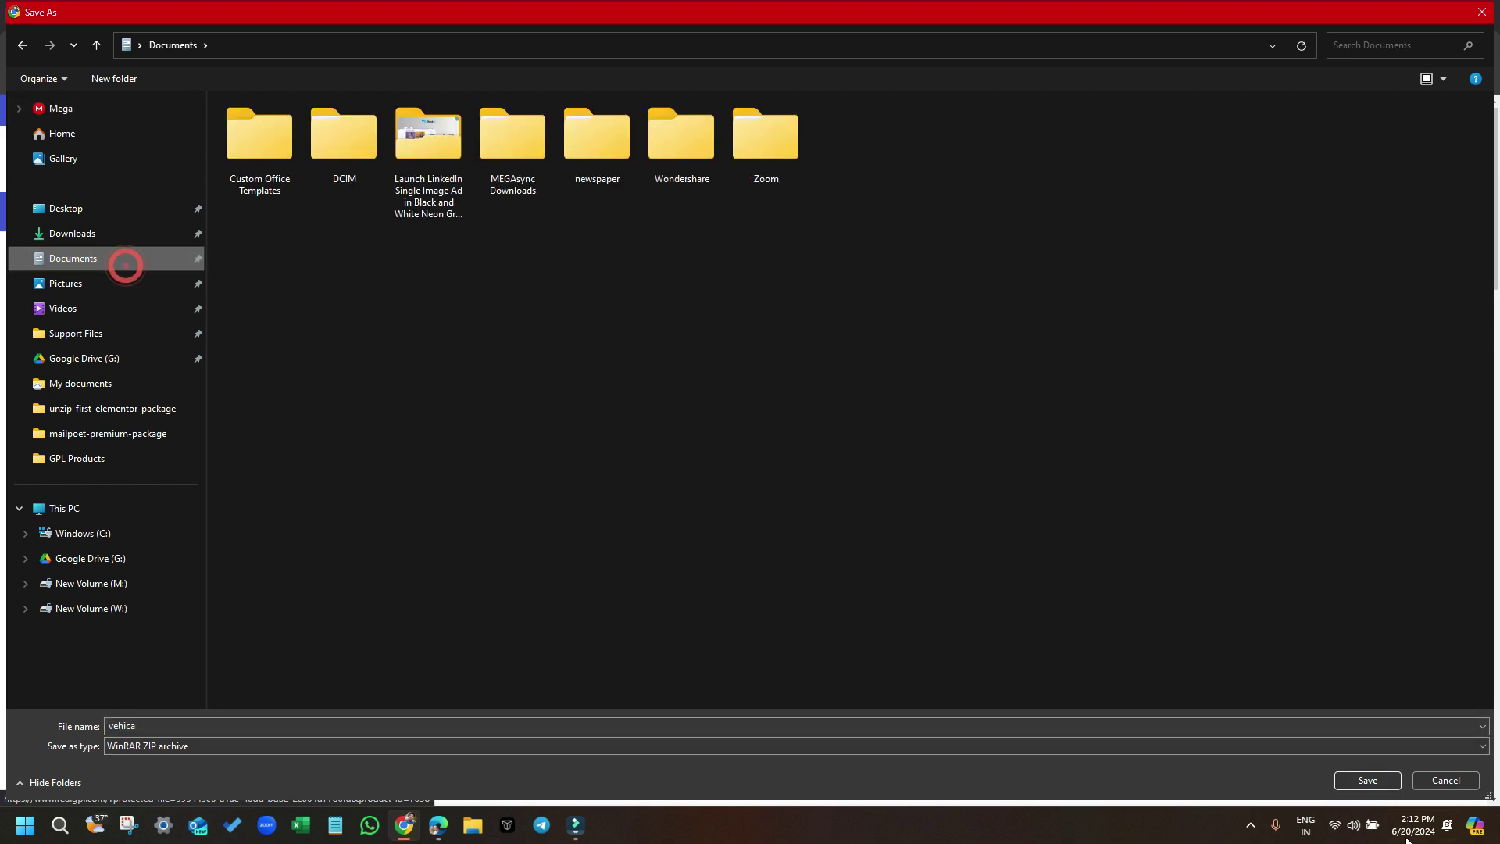
click(1364, 781)
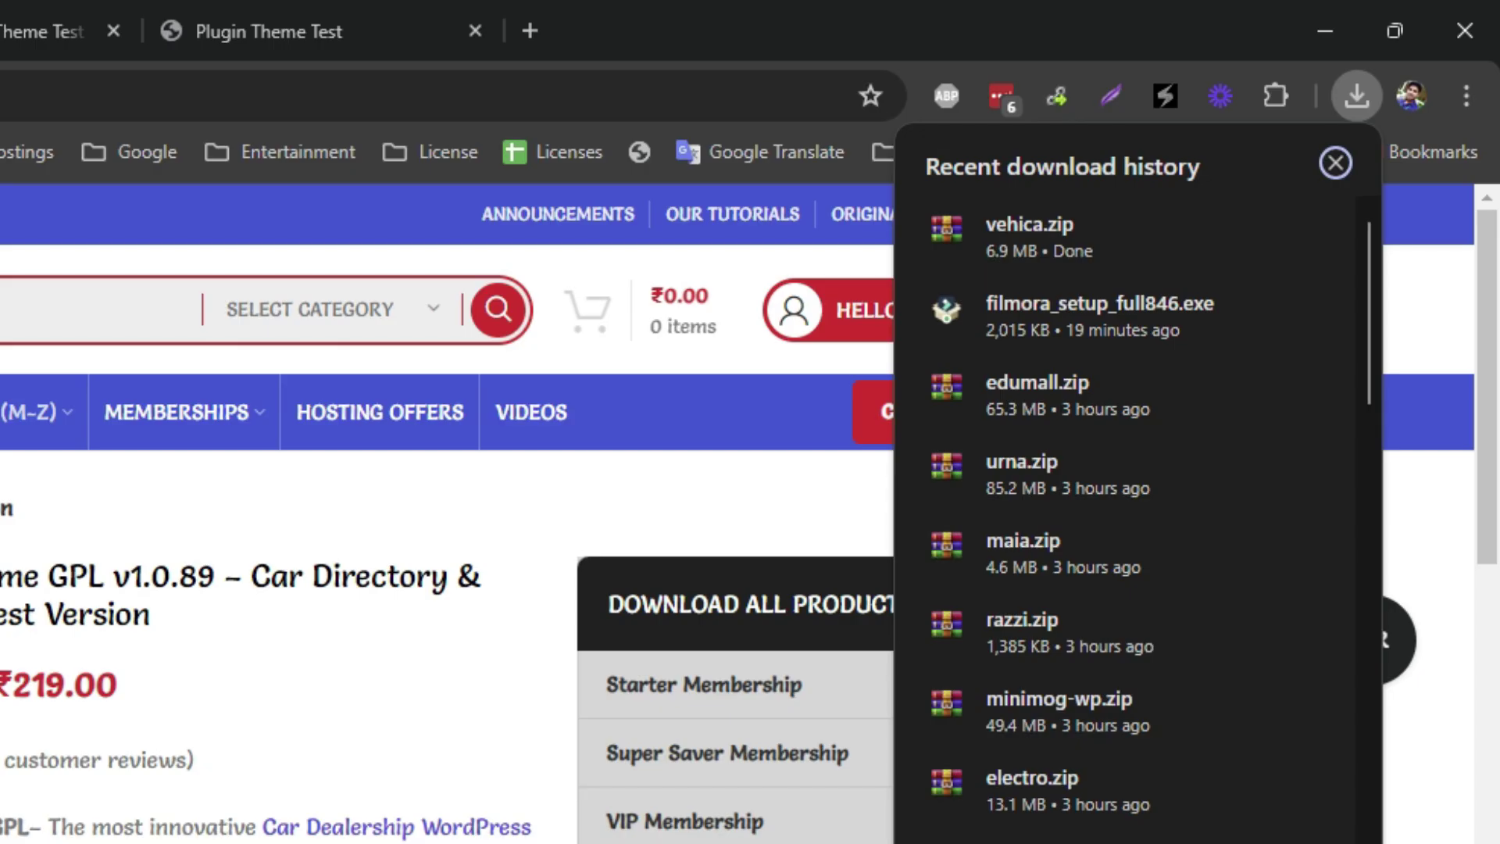
Examine the contents of the downloaded vehica.zip and its vehica folder, closing the archive and file windows when done
click(1249, 227)
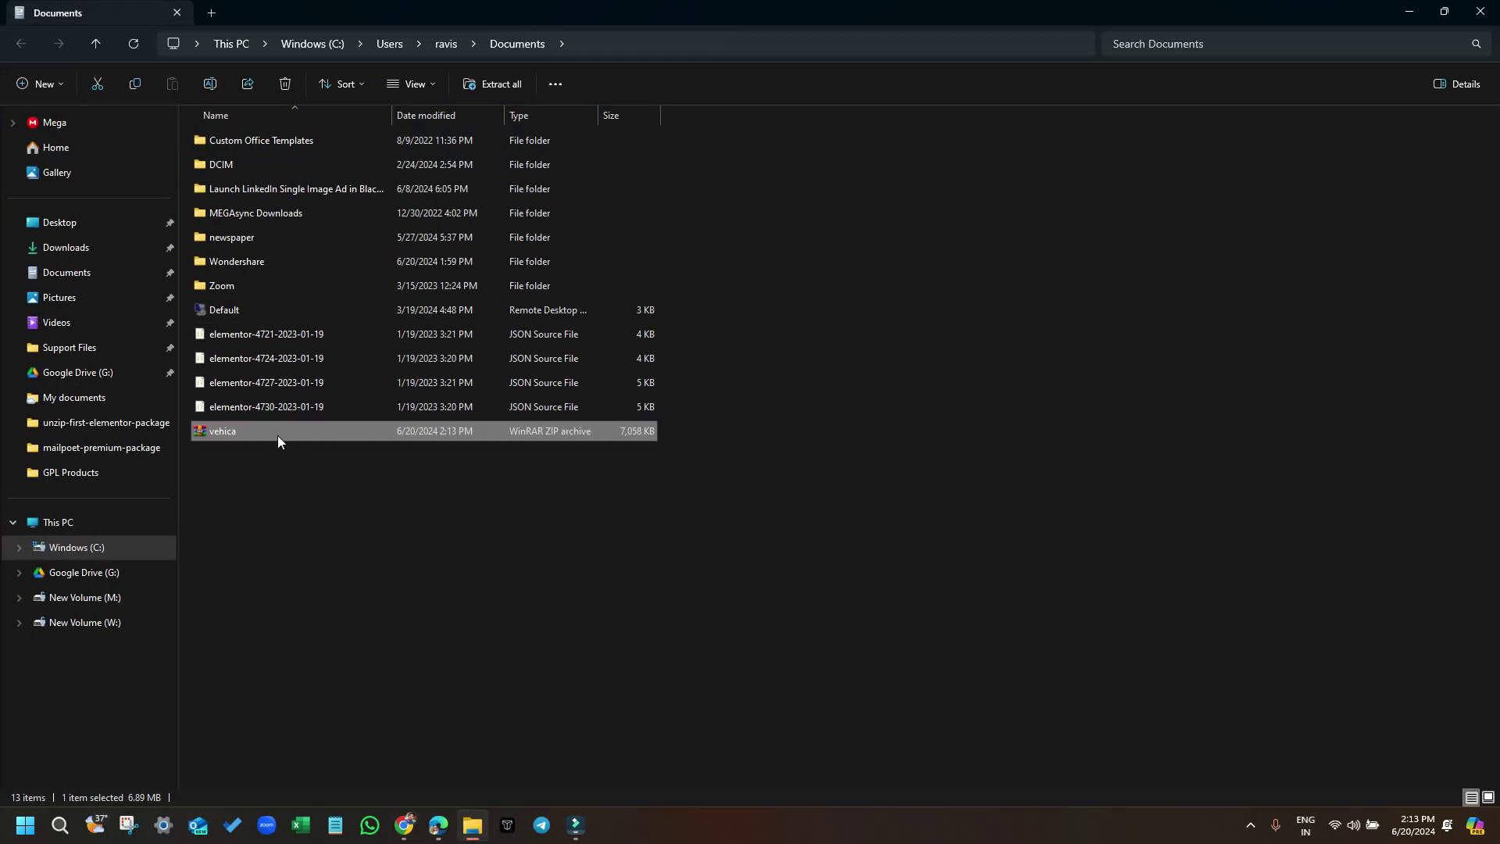
double_click(278, 435)
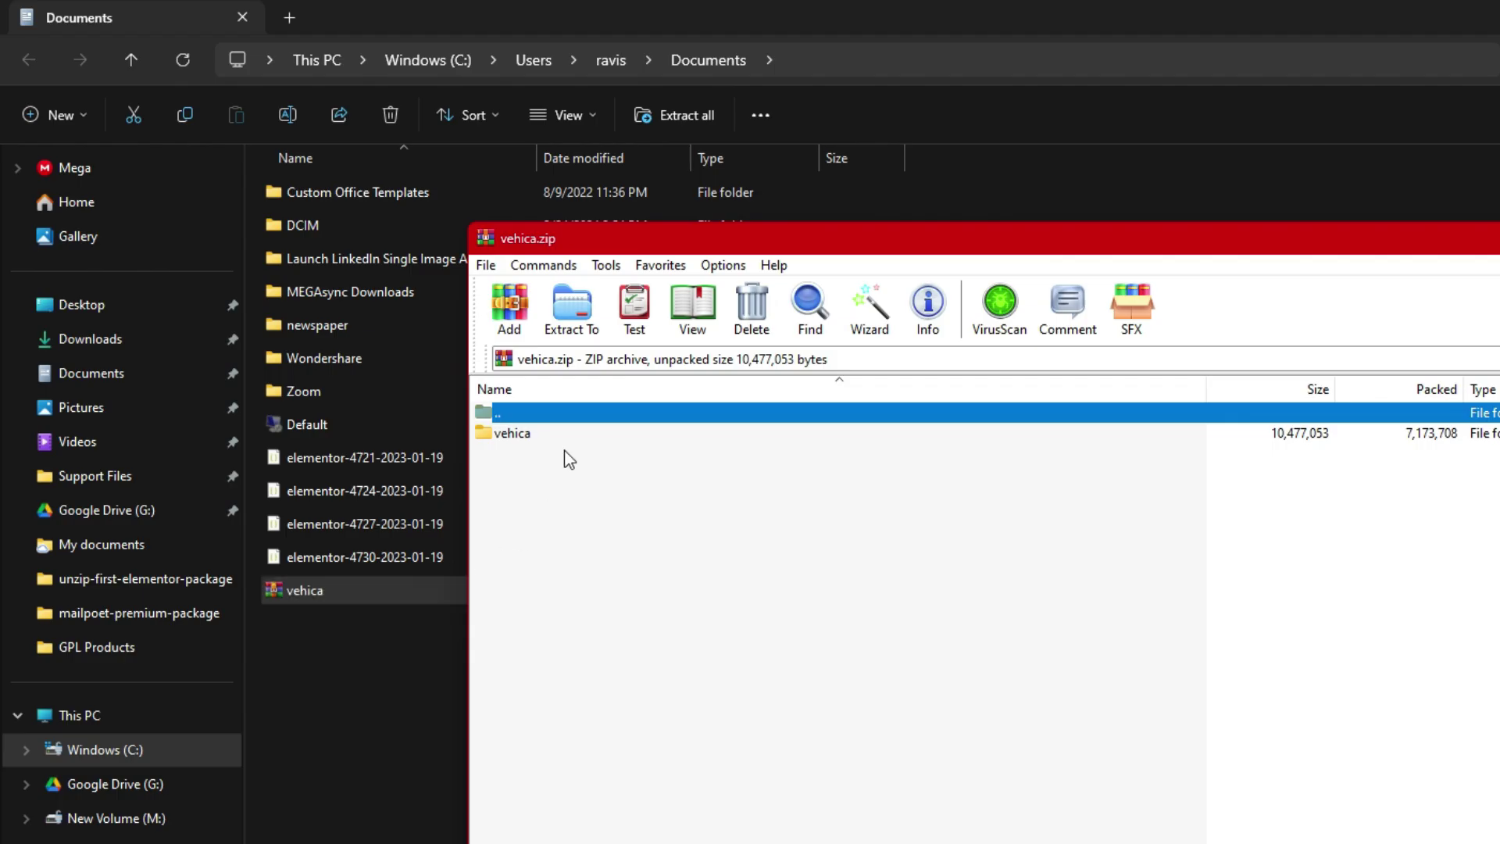
double_click(540, 434)
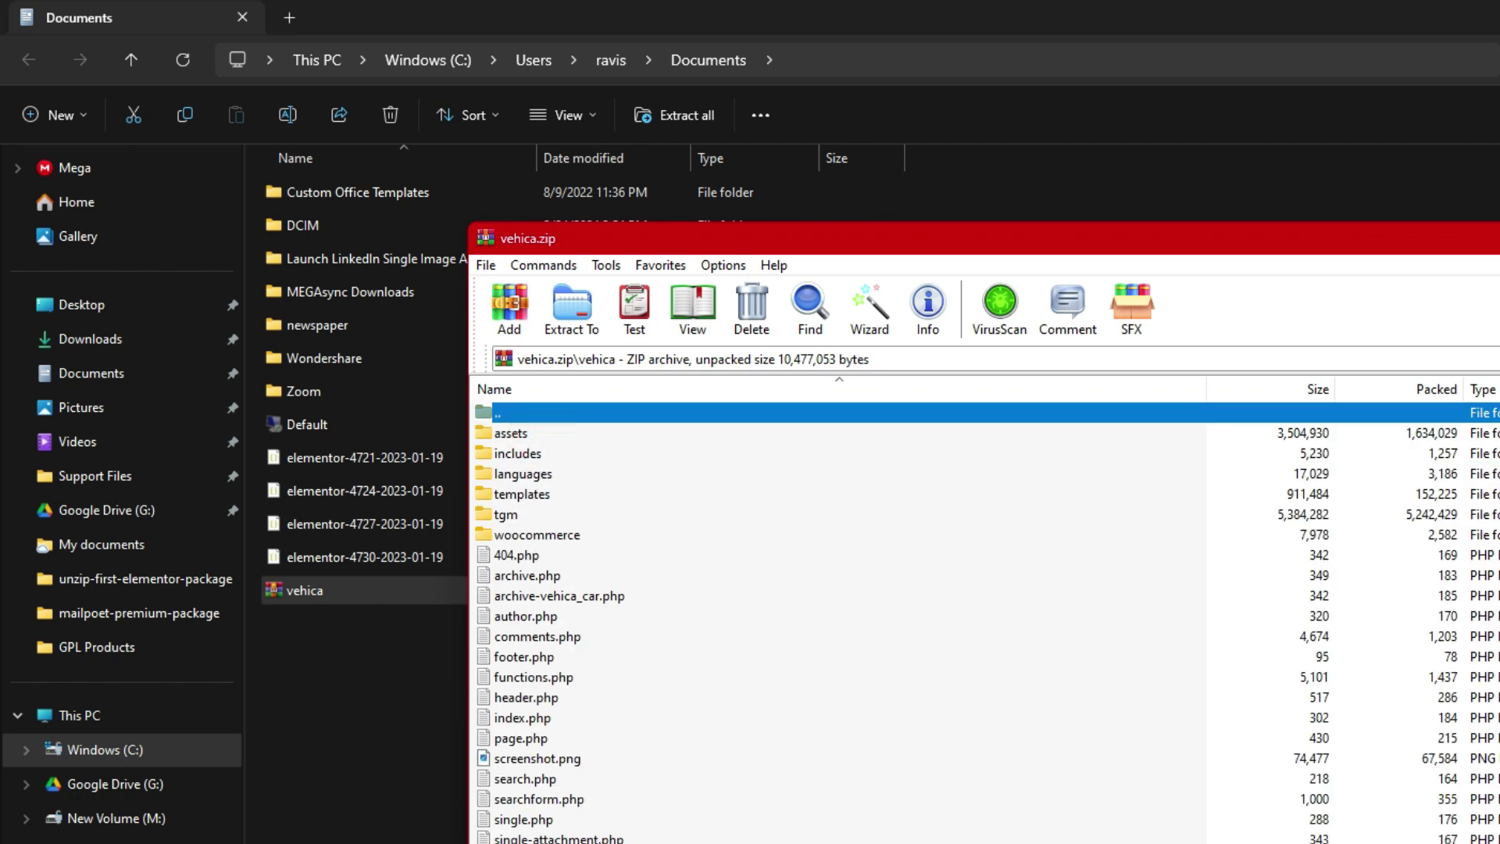
key(alt+F4)
key(alt+F4)
Switch to the Plugin Theme Test WordPress dashboard and open the upload form for adding a new theme
click(1026, 5)
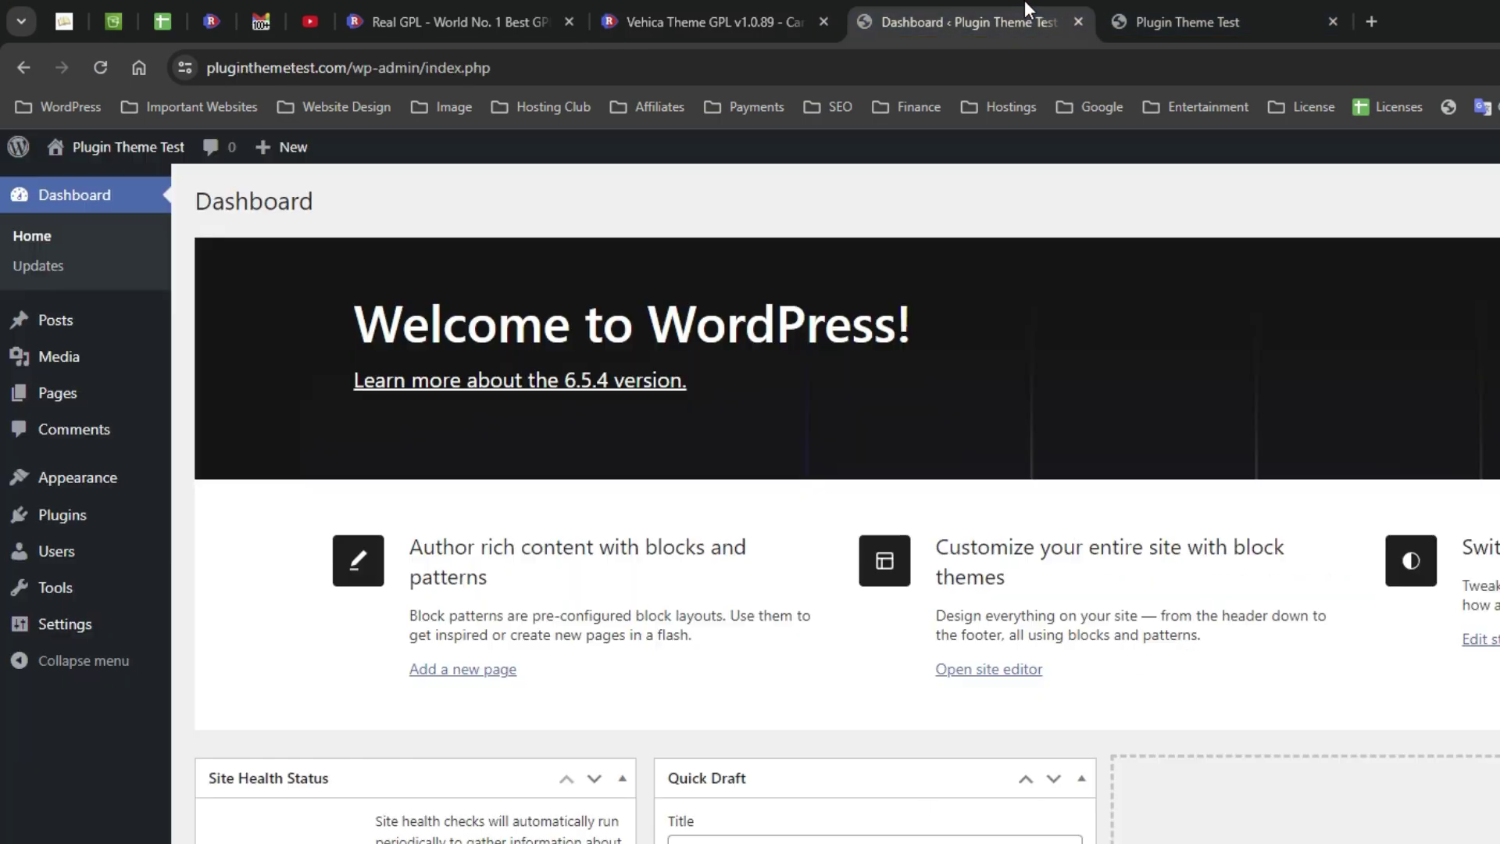
click(1025, 5)
mouse_move(101, 486)
click(196, 482)
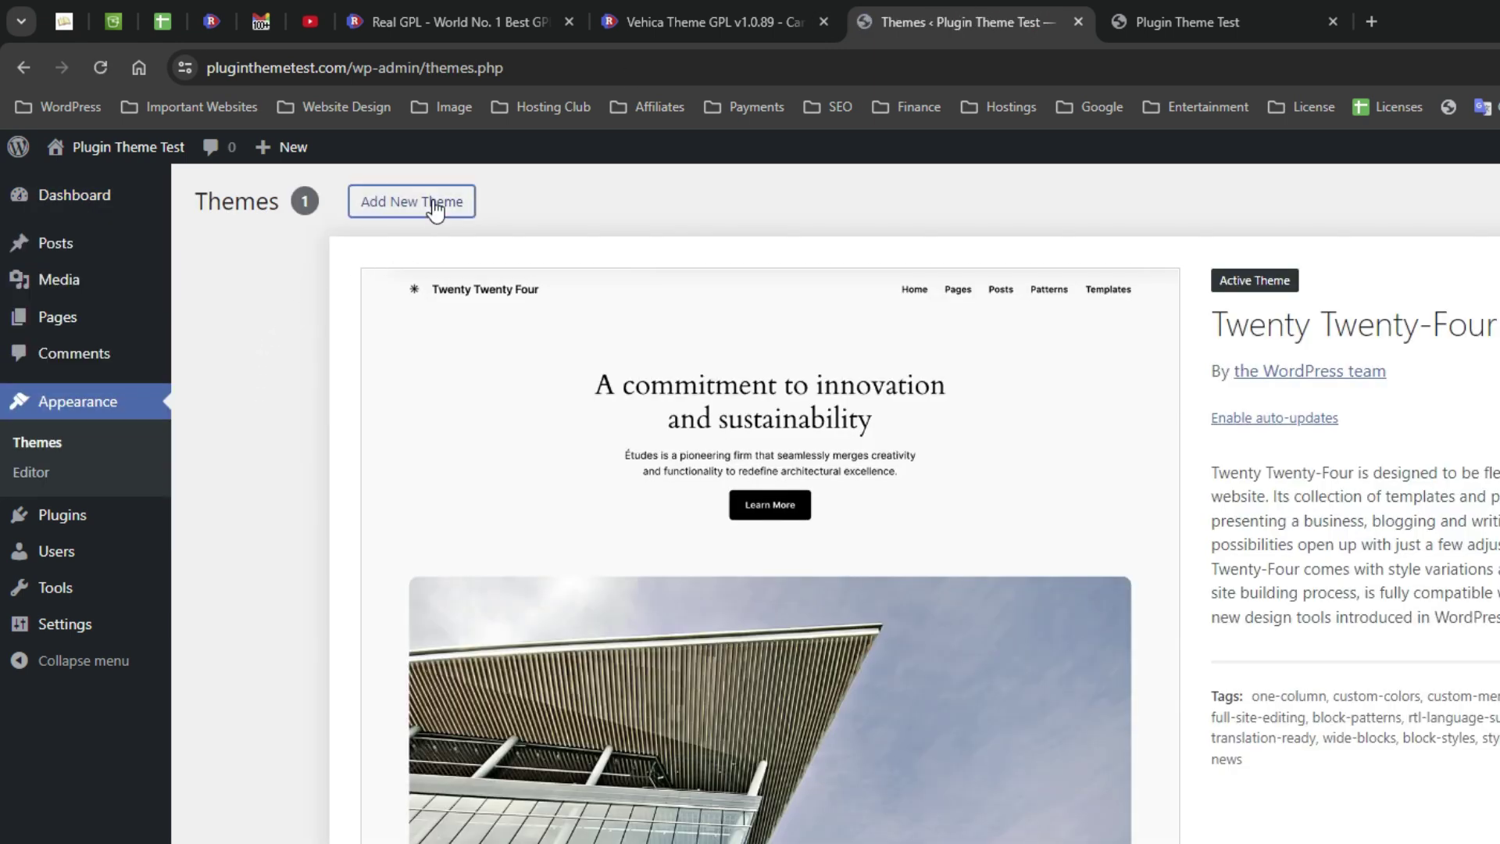
click(434, 203)
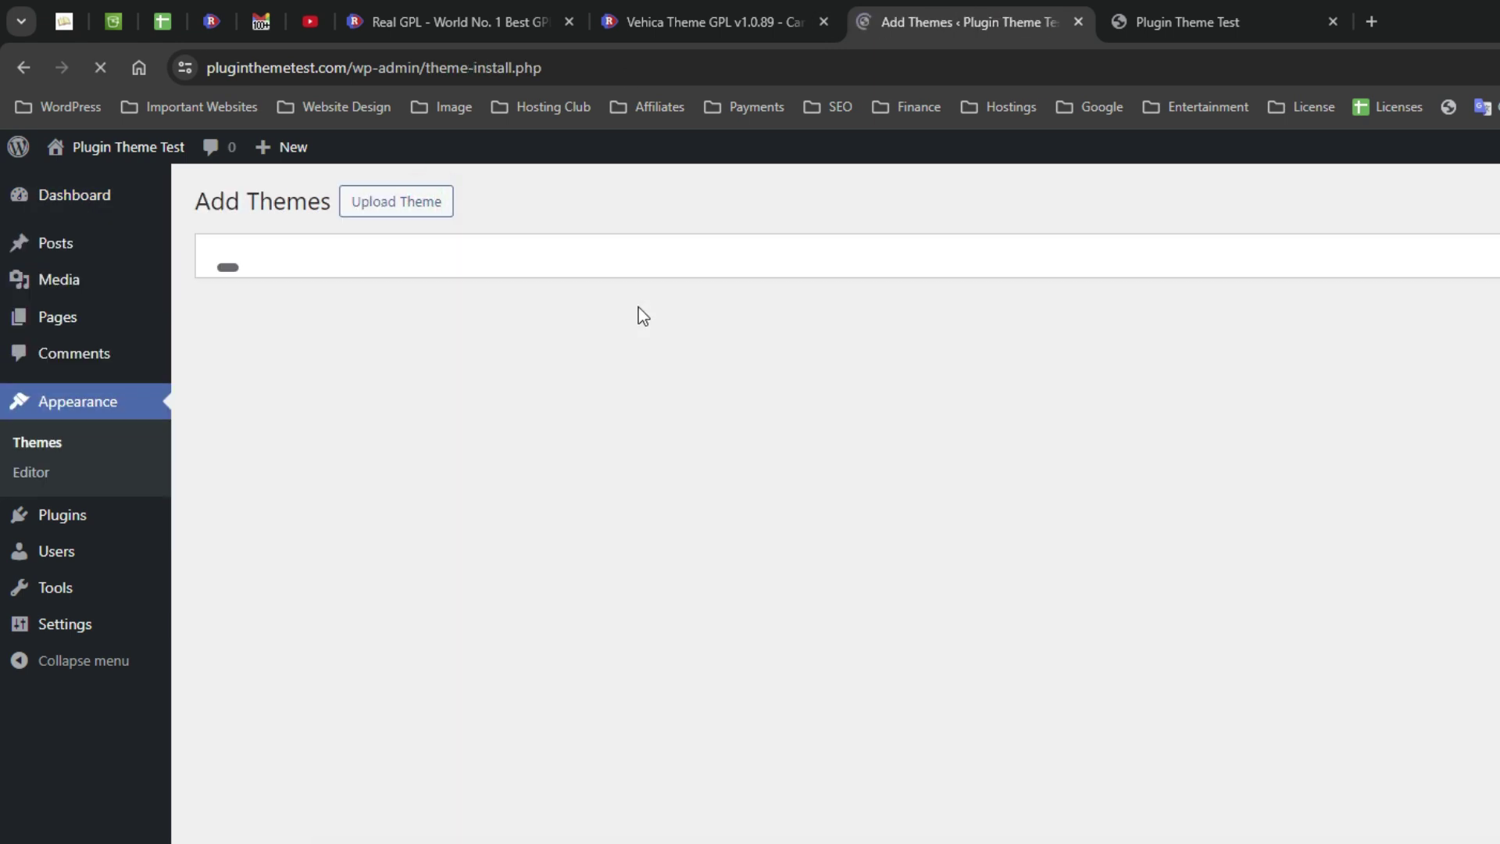
click(379, 205)
Upload vehica.zip from the Documents folder, install the Vehica theme and activate it
click(972, 395)
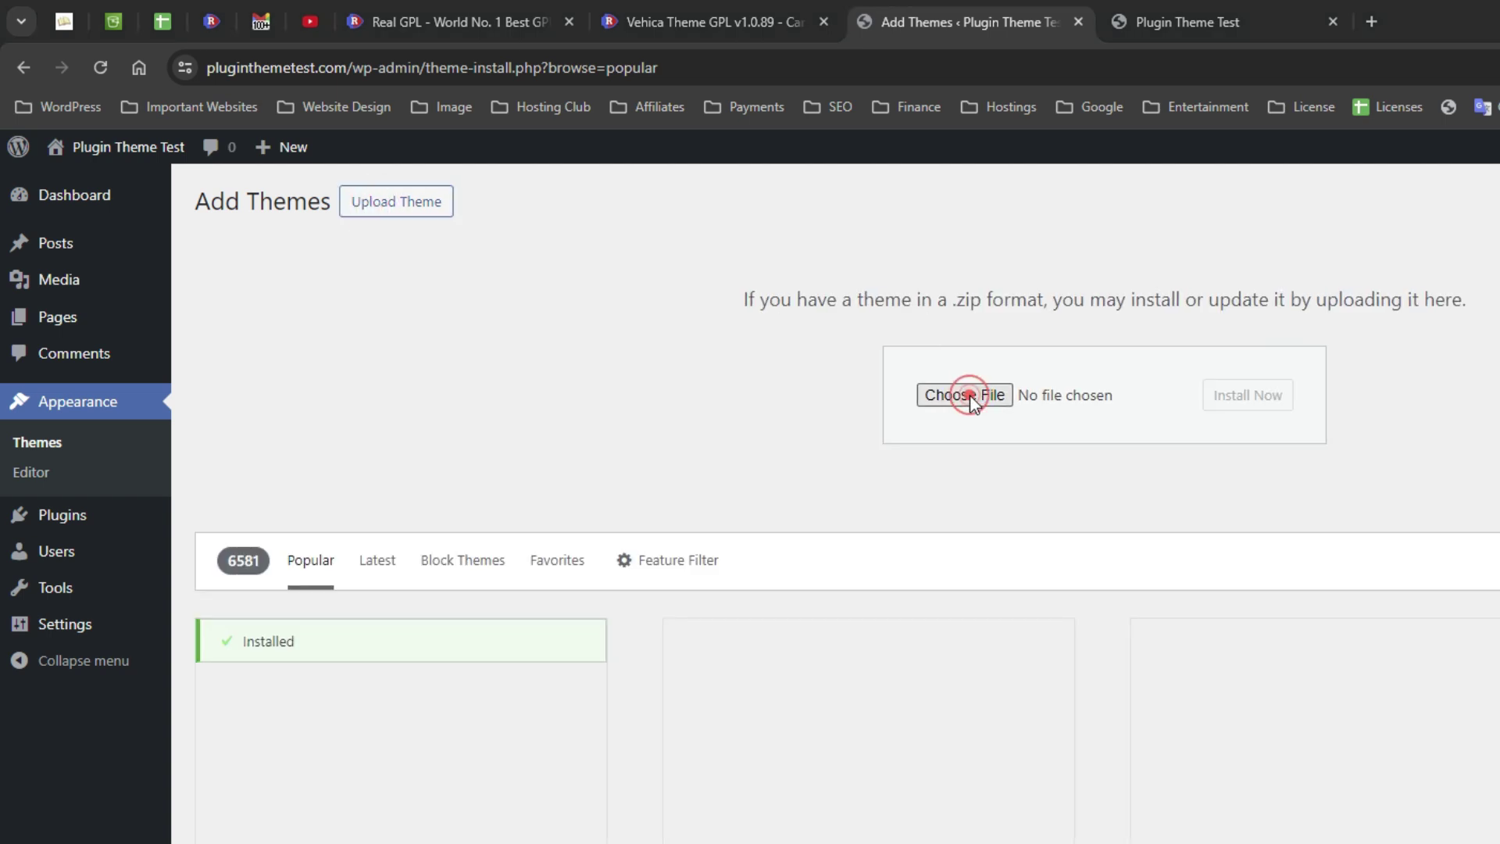
click(144, 352)
click(1203, 166)
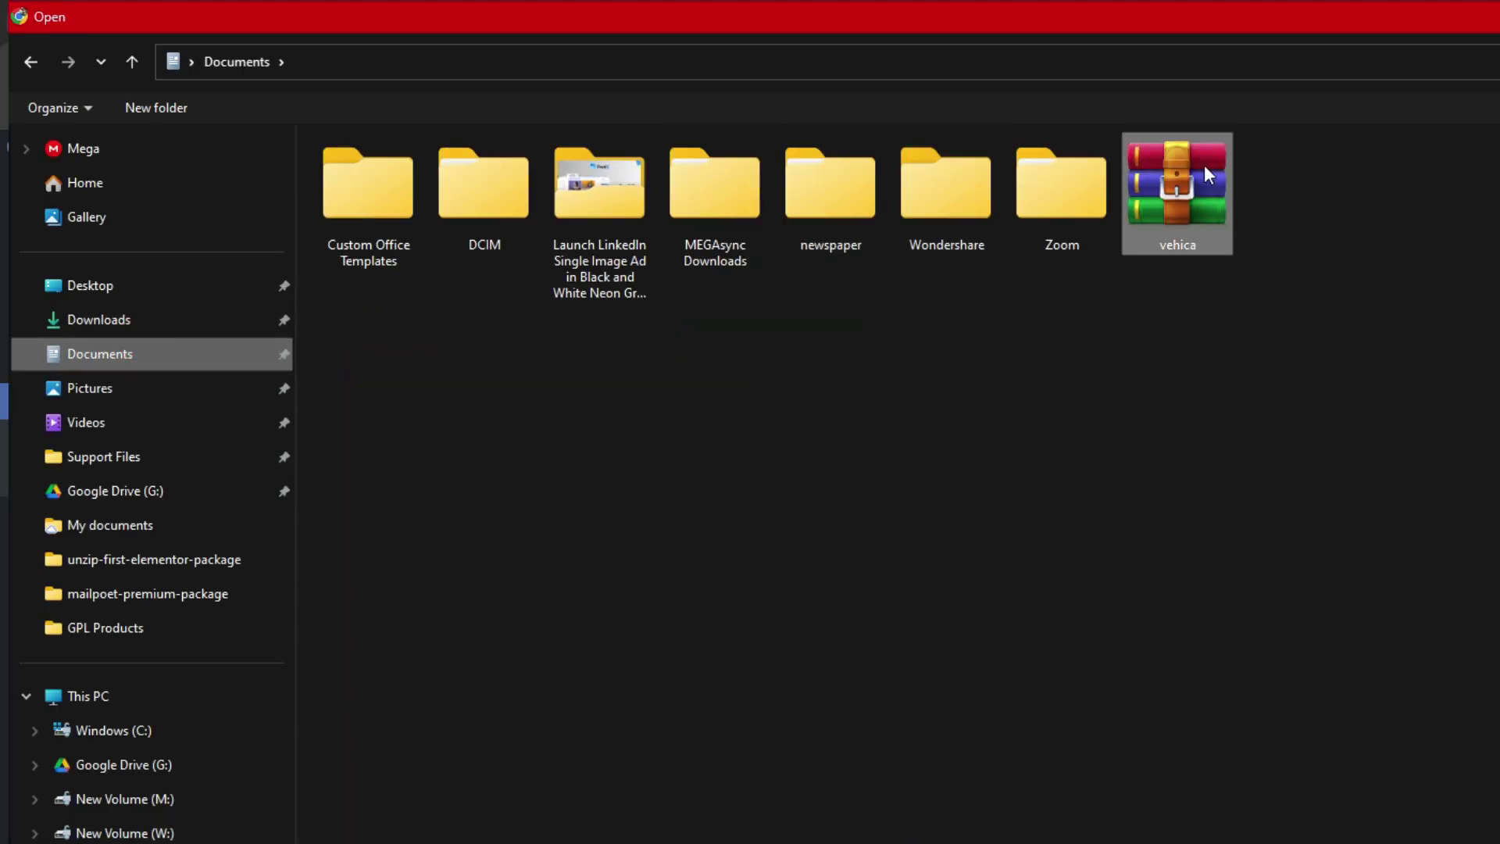
key(Return)
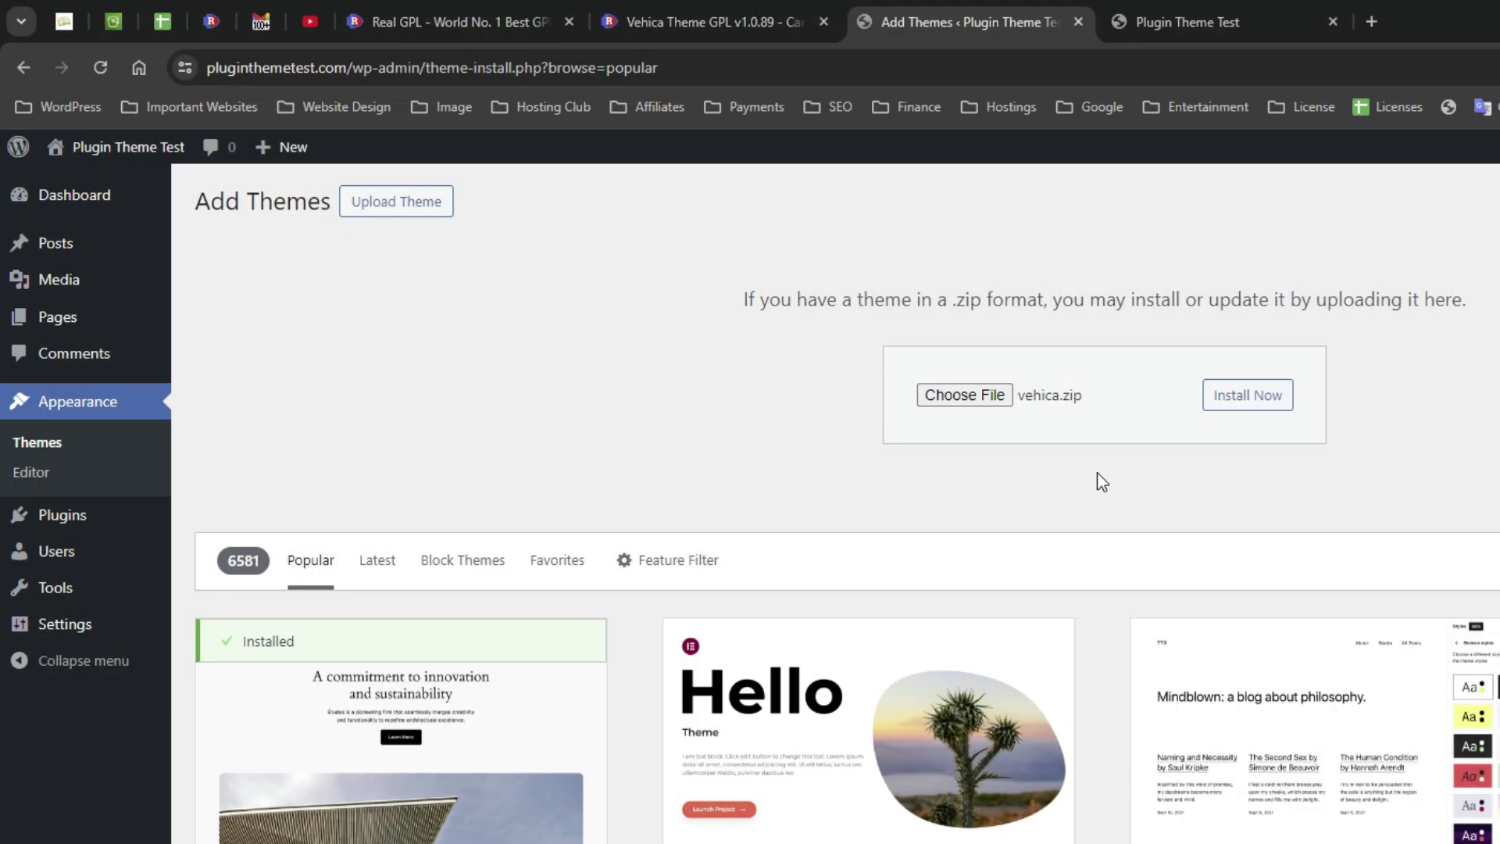
click(1257, 396)
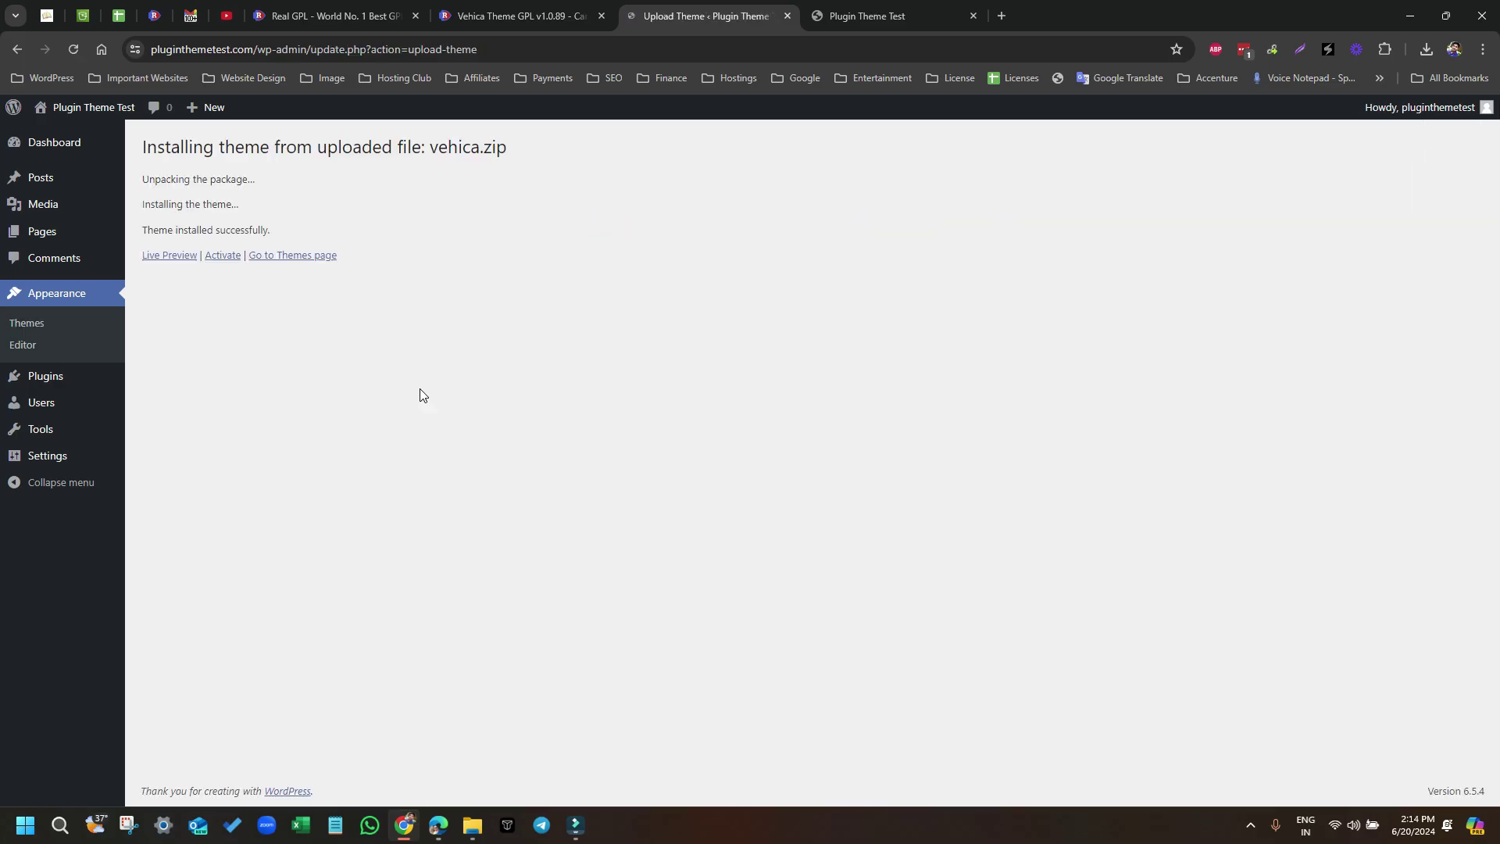
click(218, 256)
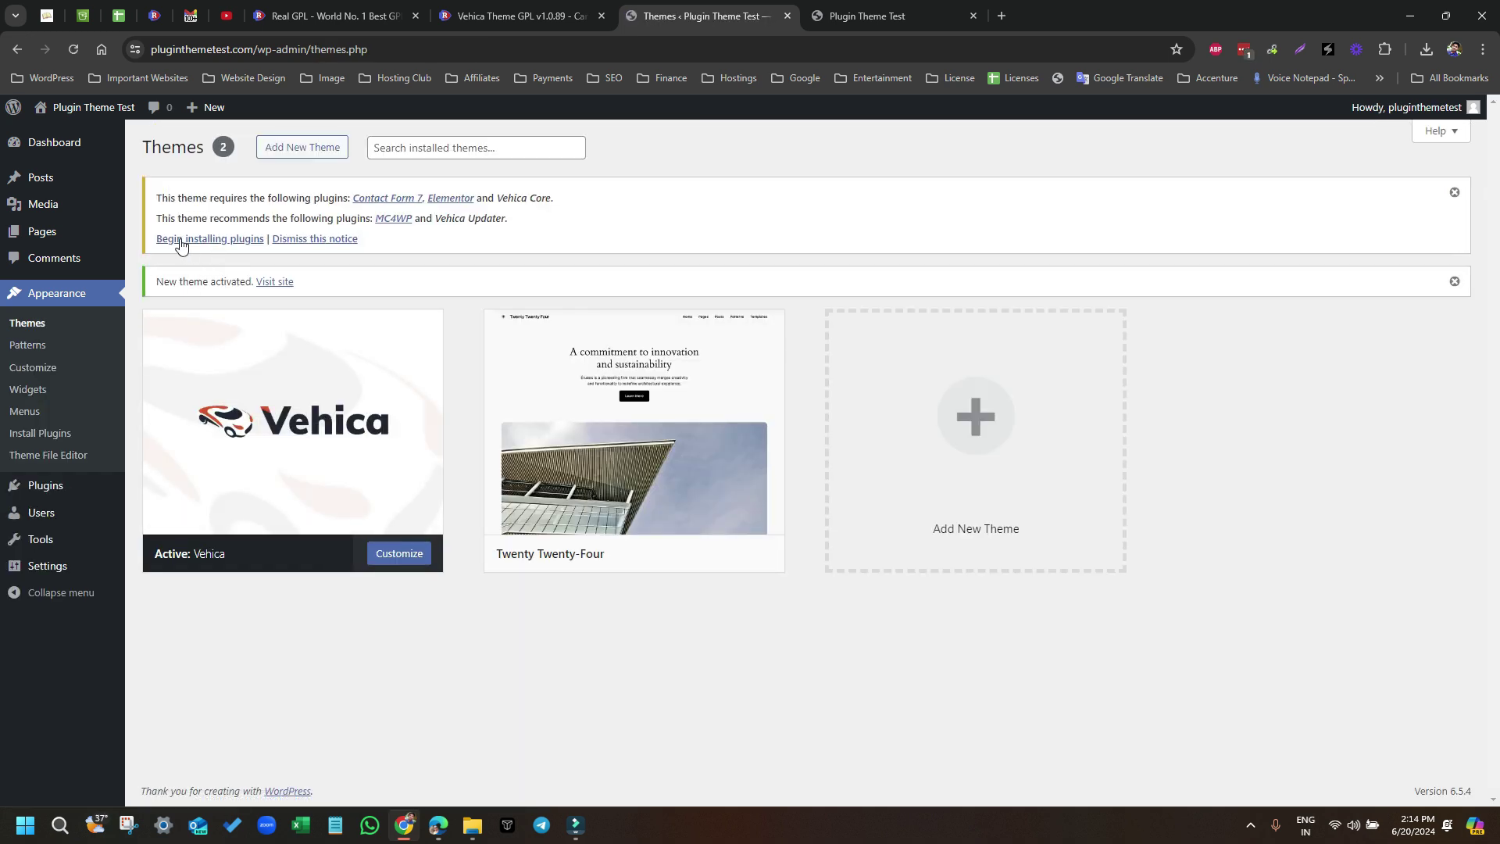
Try to bulk-install all five plugins that the Vehica theme requires or recommends
click(181, 240)
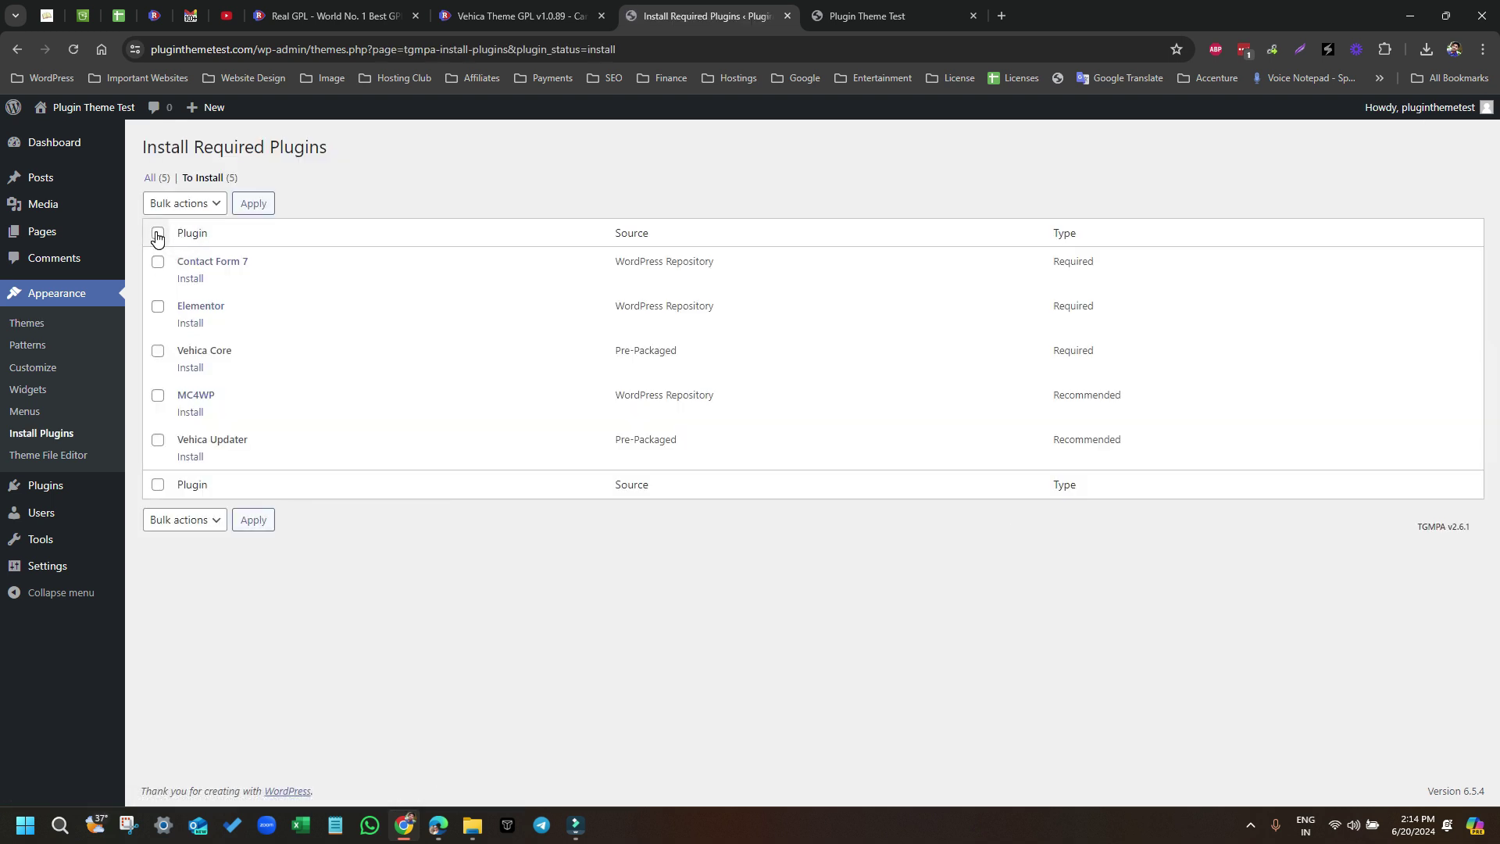
click(158, 235)
click(185, 203)
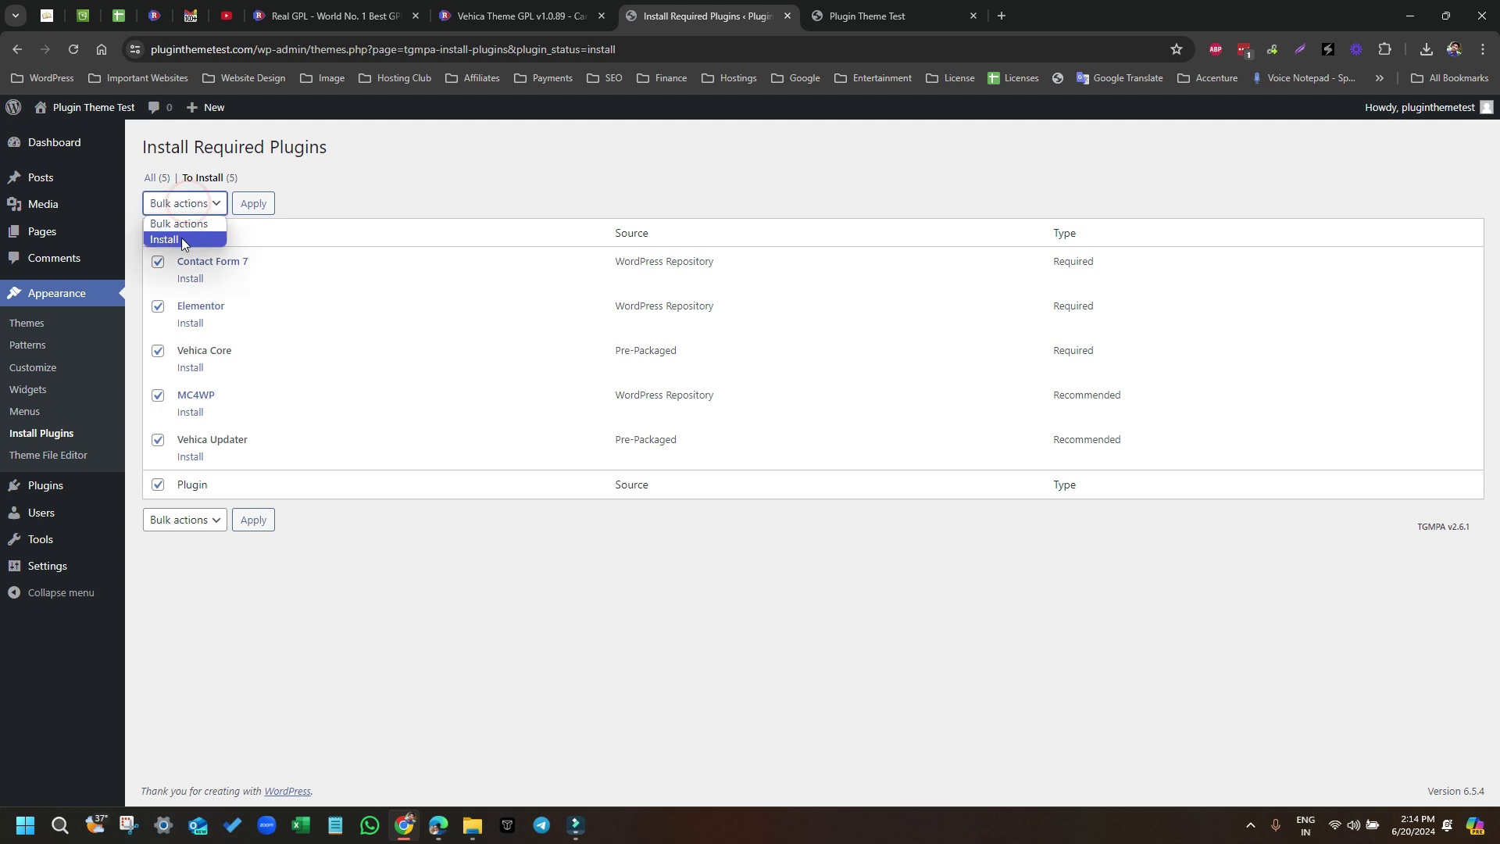
click(184, 240)
click(248, 203)
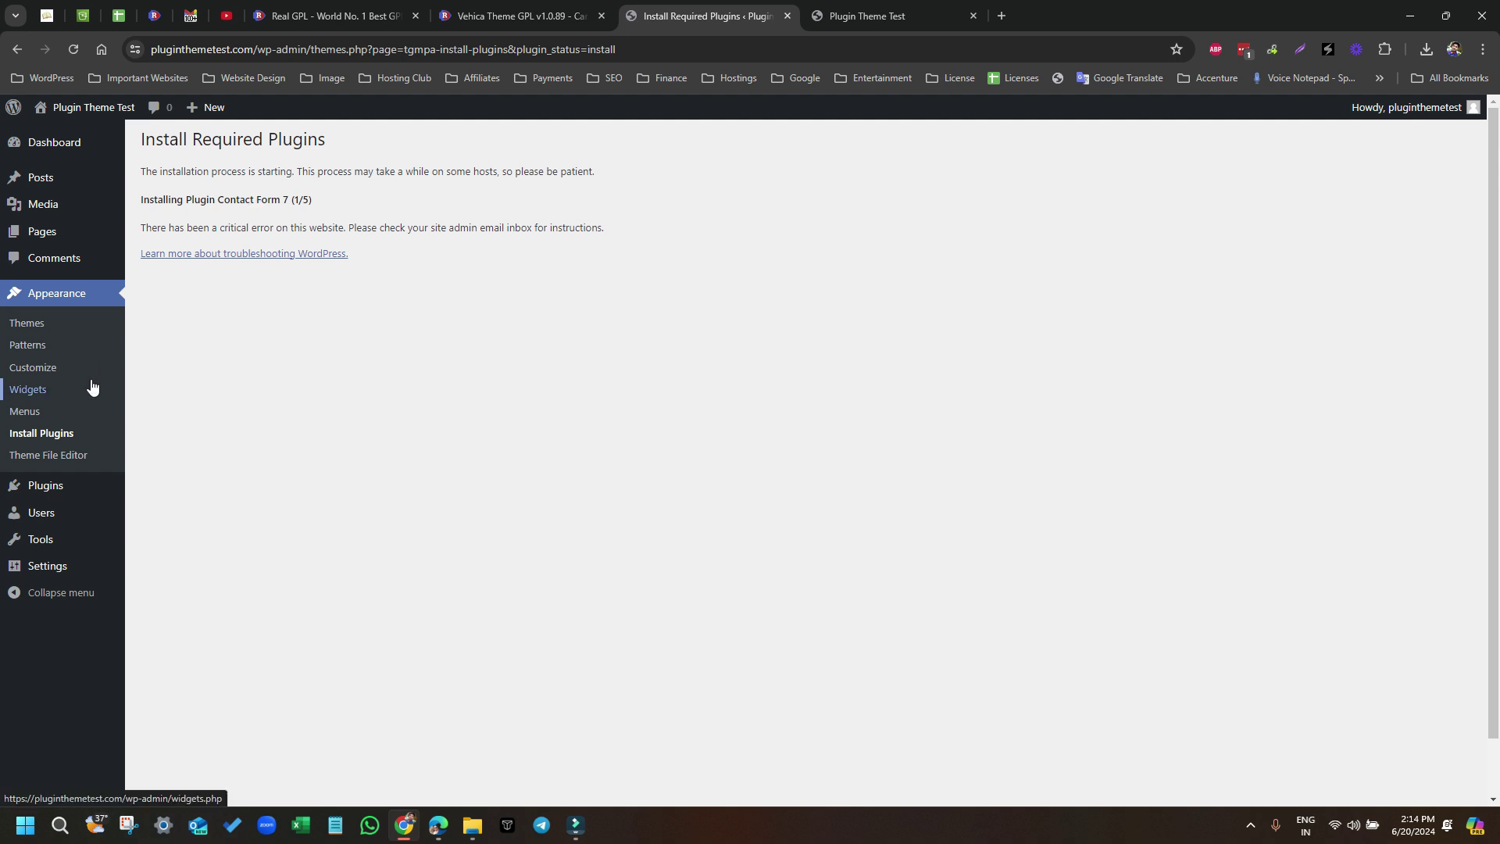
Return to the required plugins list and install Elementor and Vehica Core one at a time
click(43, 435)
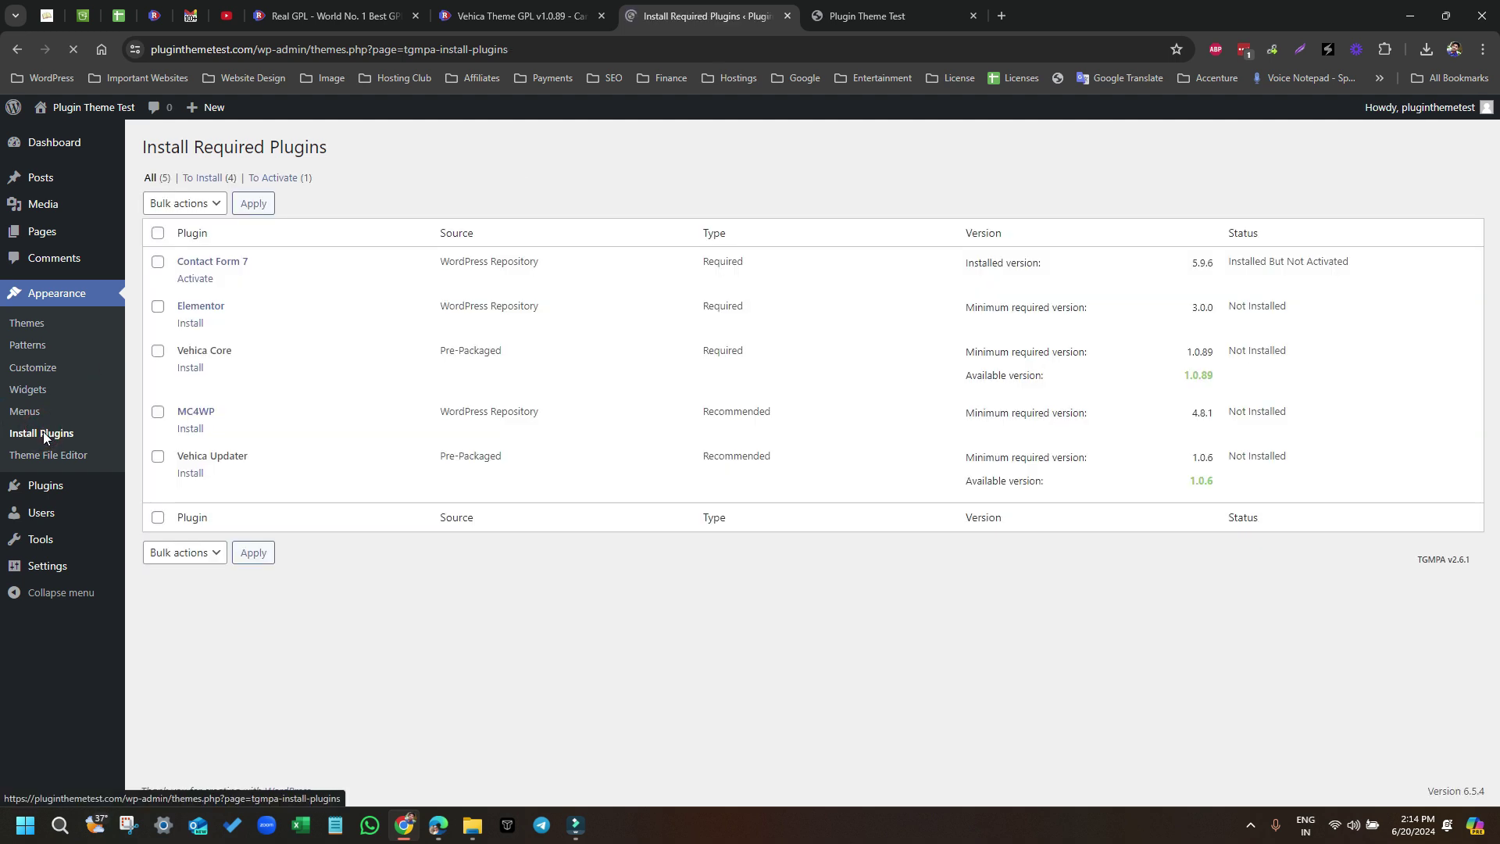
click(190, 324)
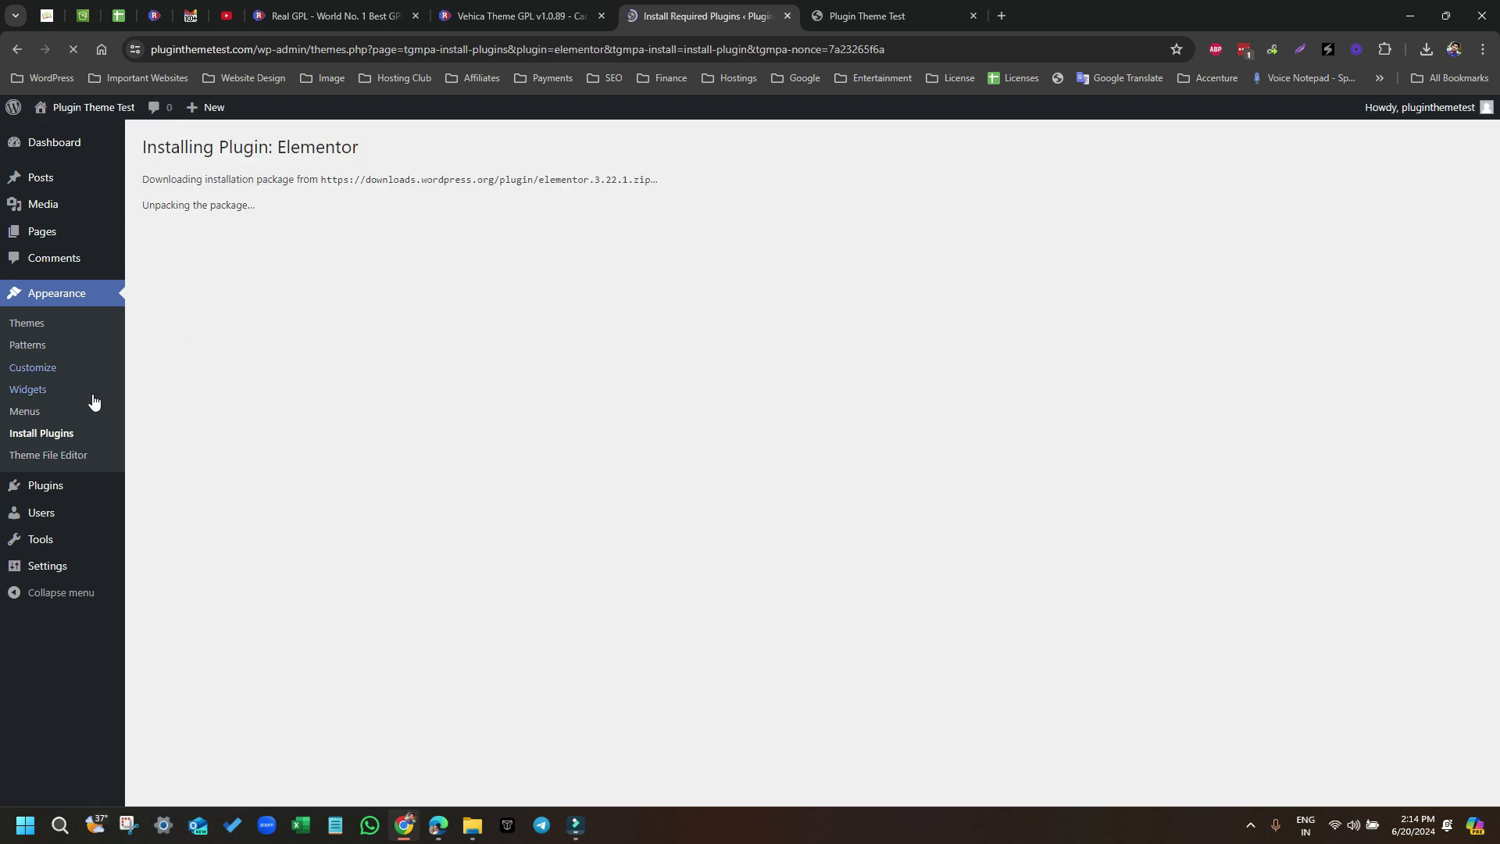
click(51, 436)
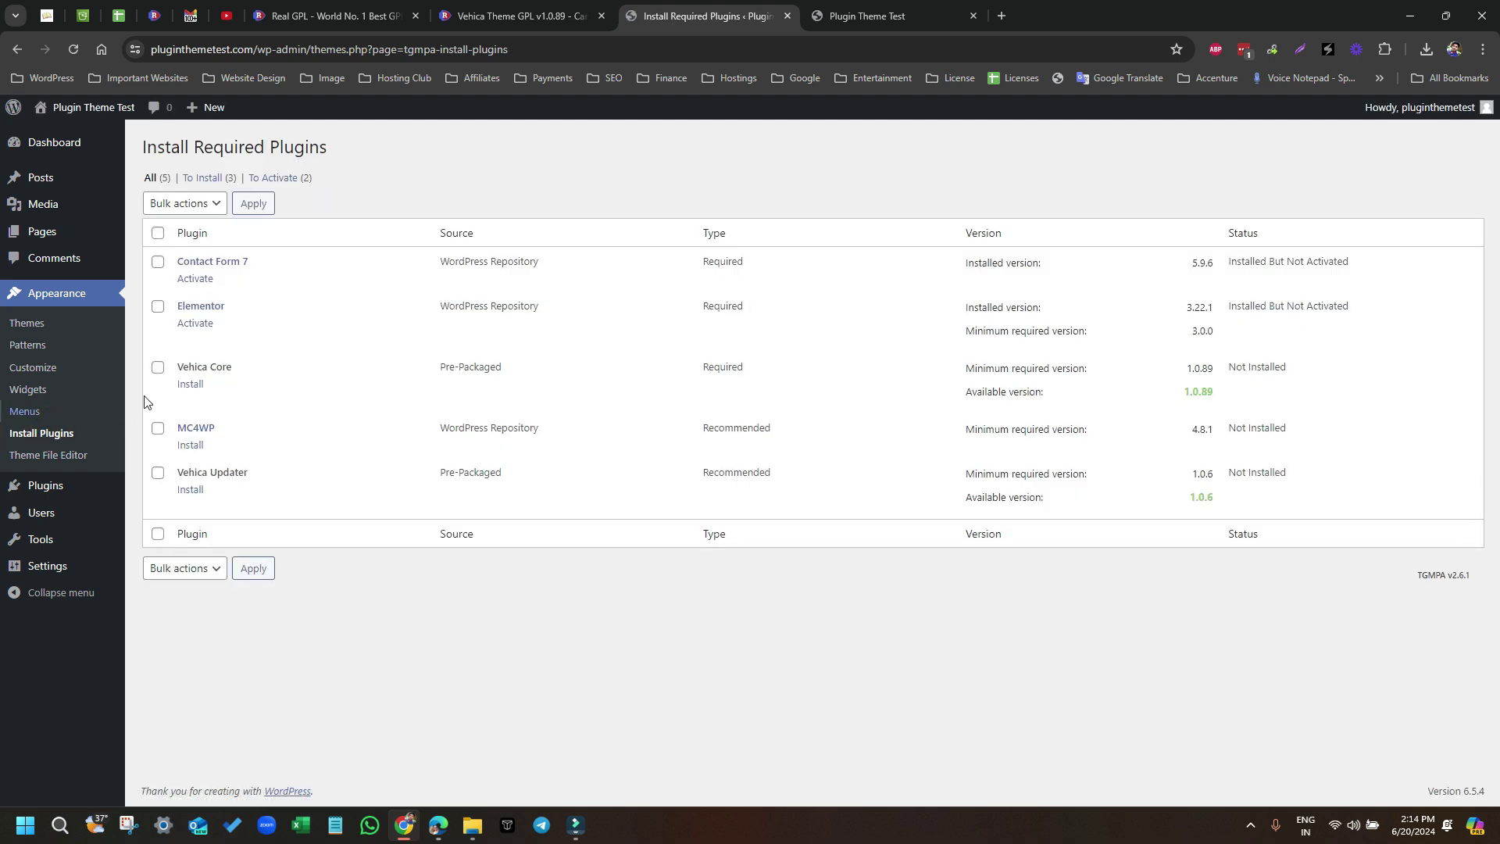
click(189, 384)
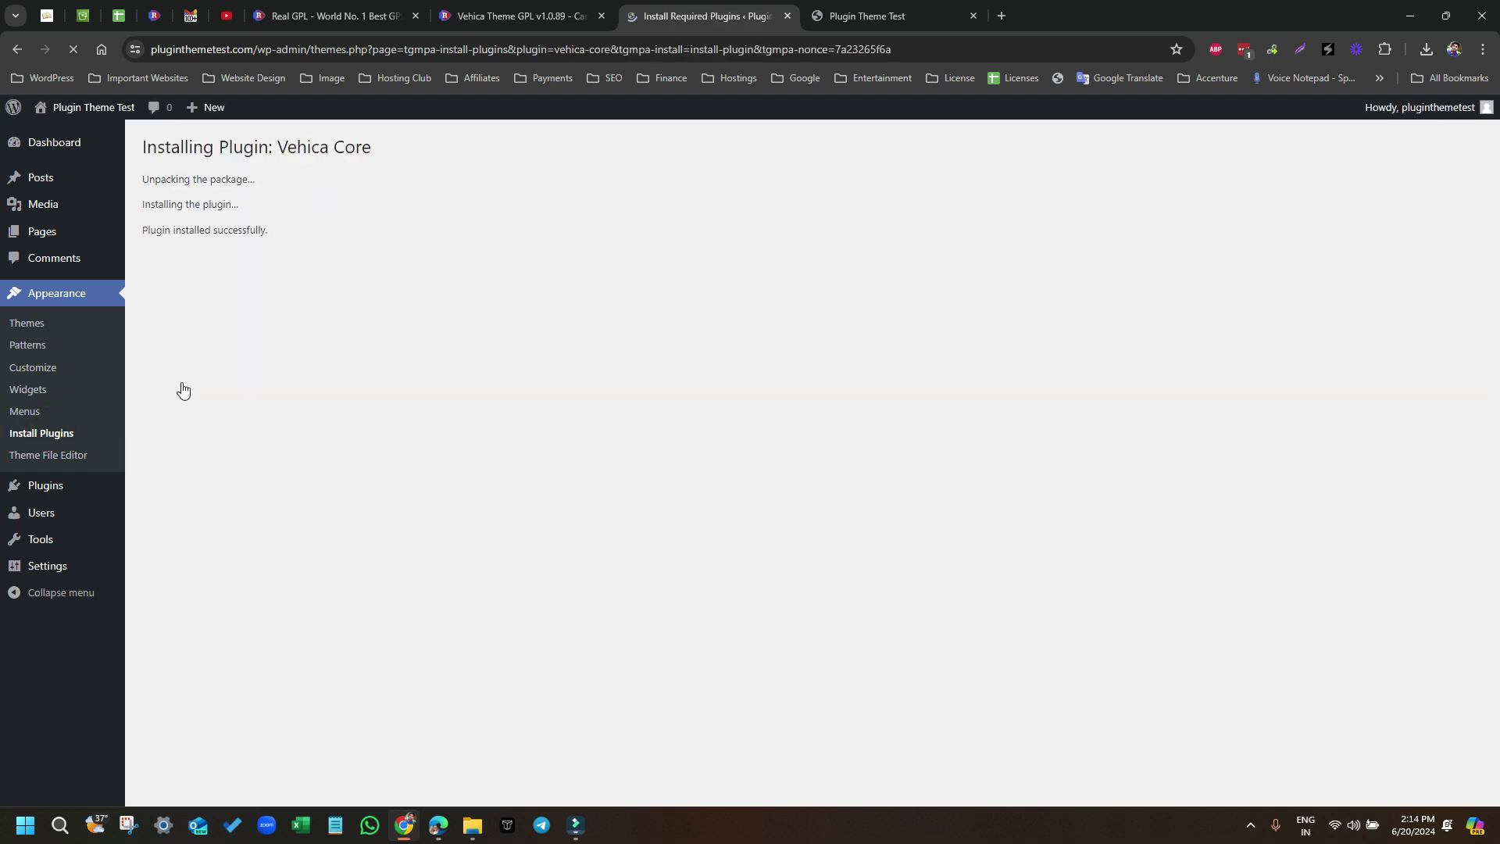
Install the recommended MC4WP and Vehica Updater plugins individually from the required plugins list
click(48, 435)
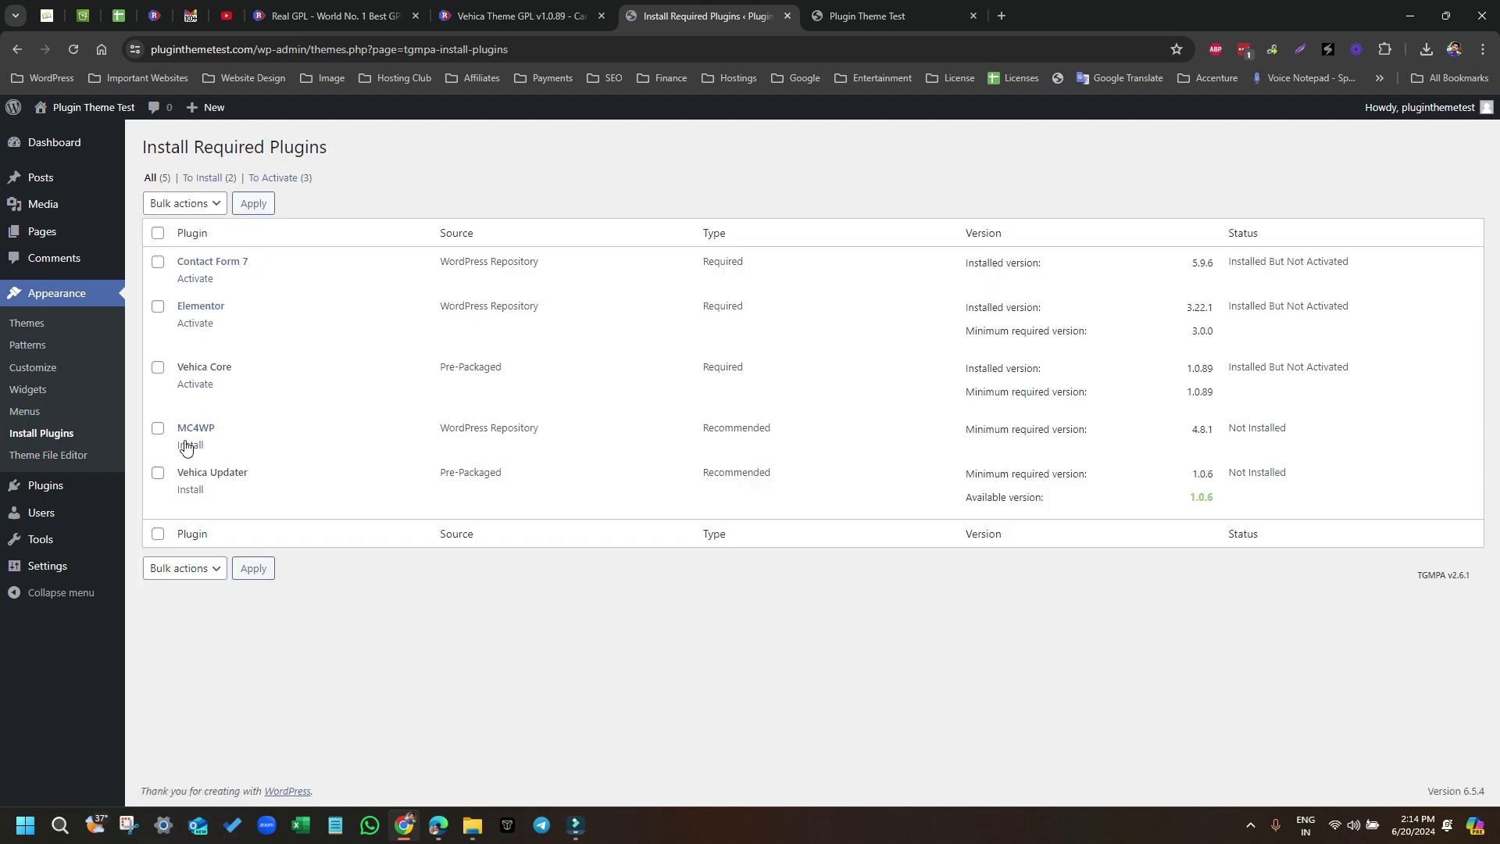
click(187, 445)
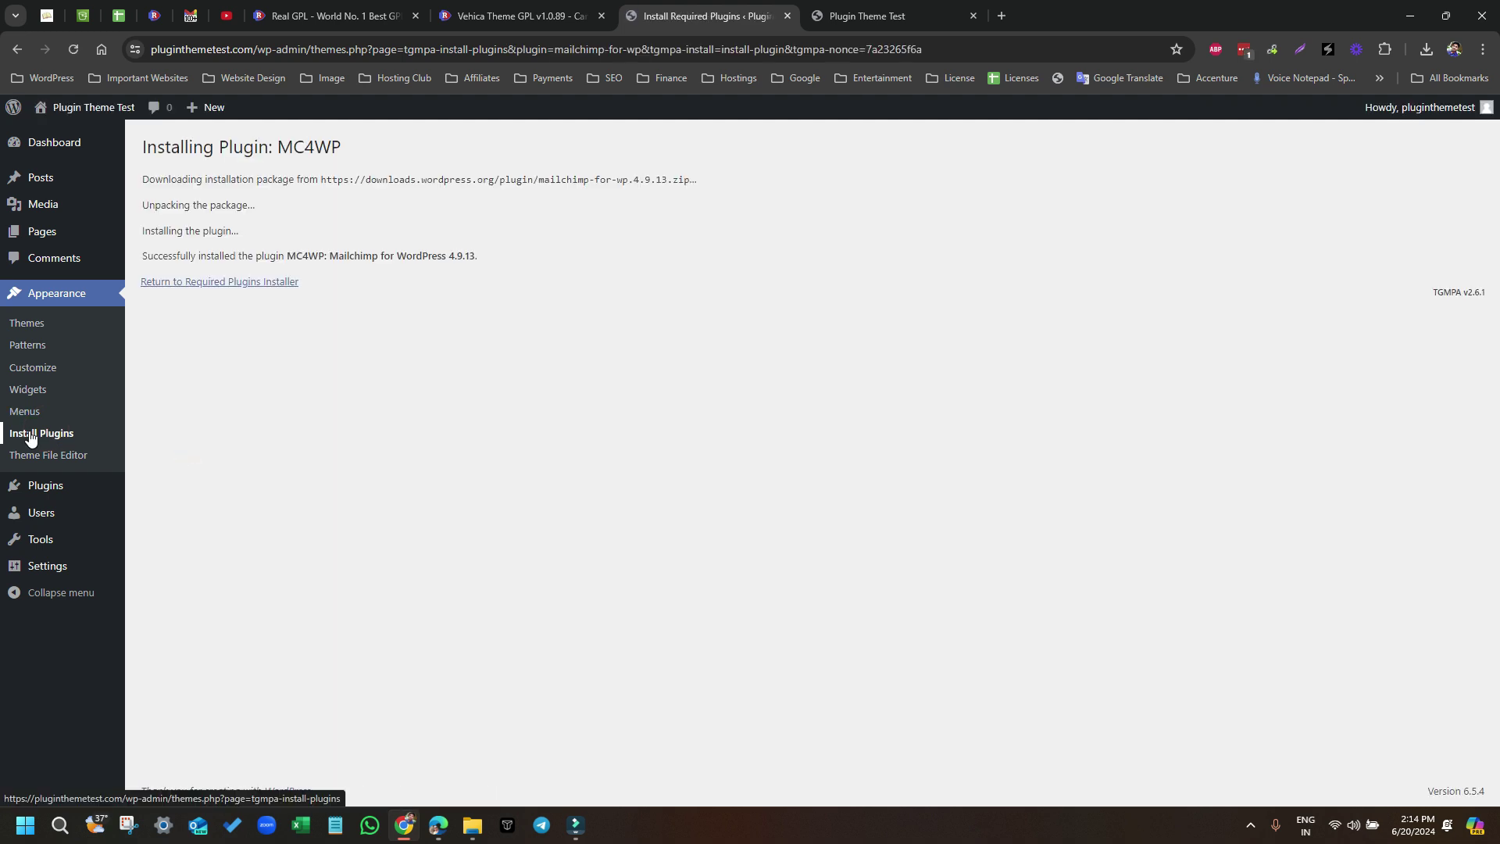
click(31, 434)
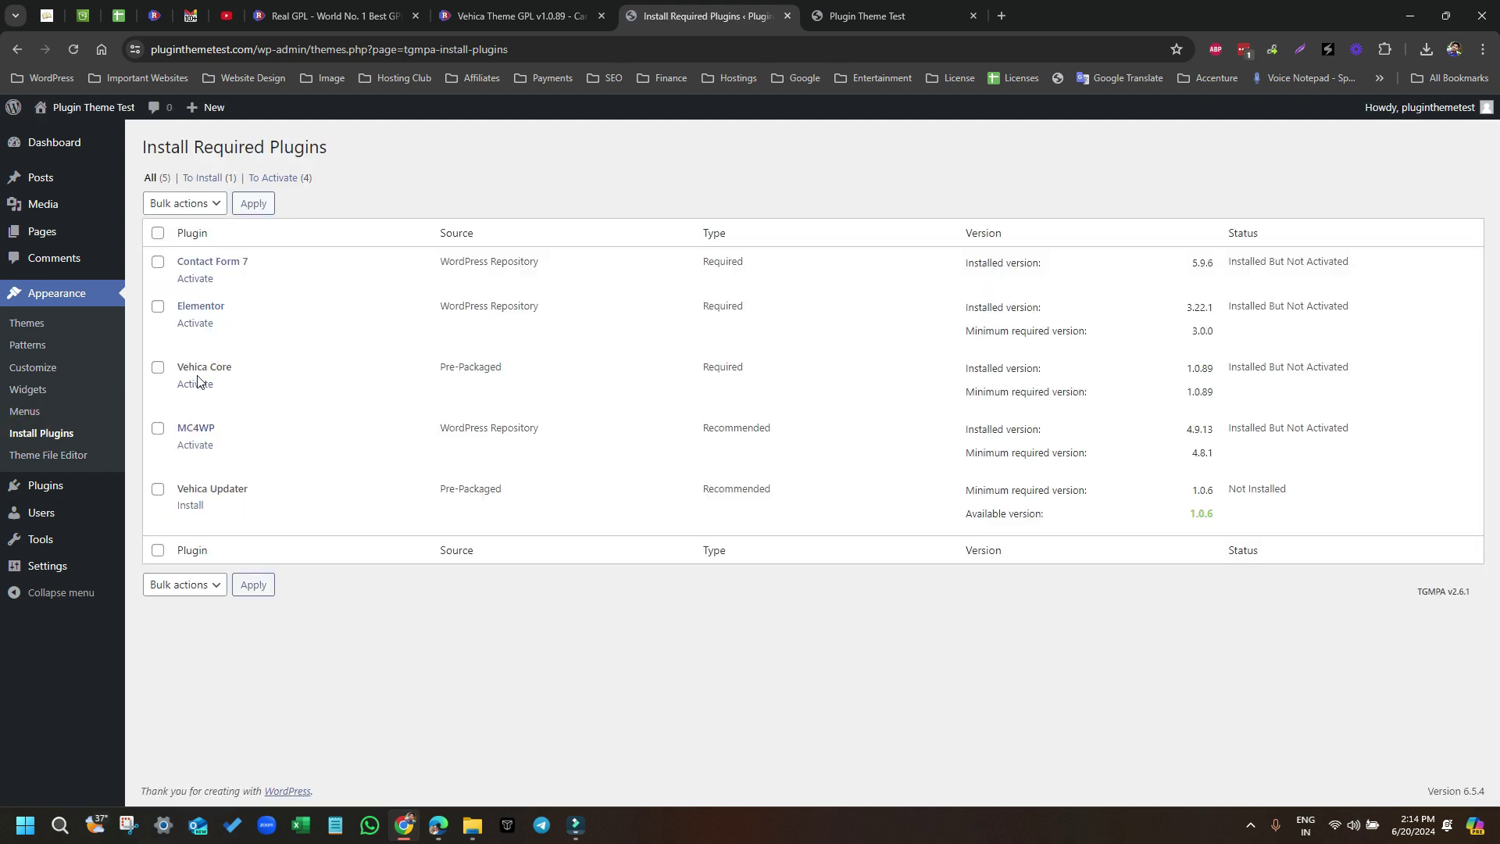
click(193, 508)
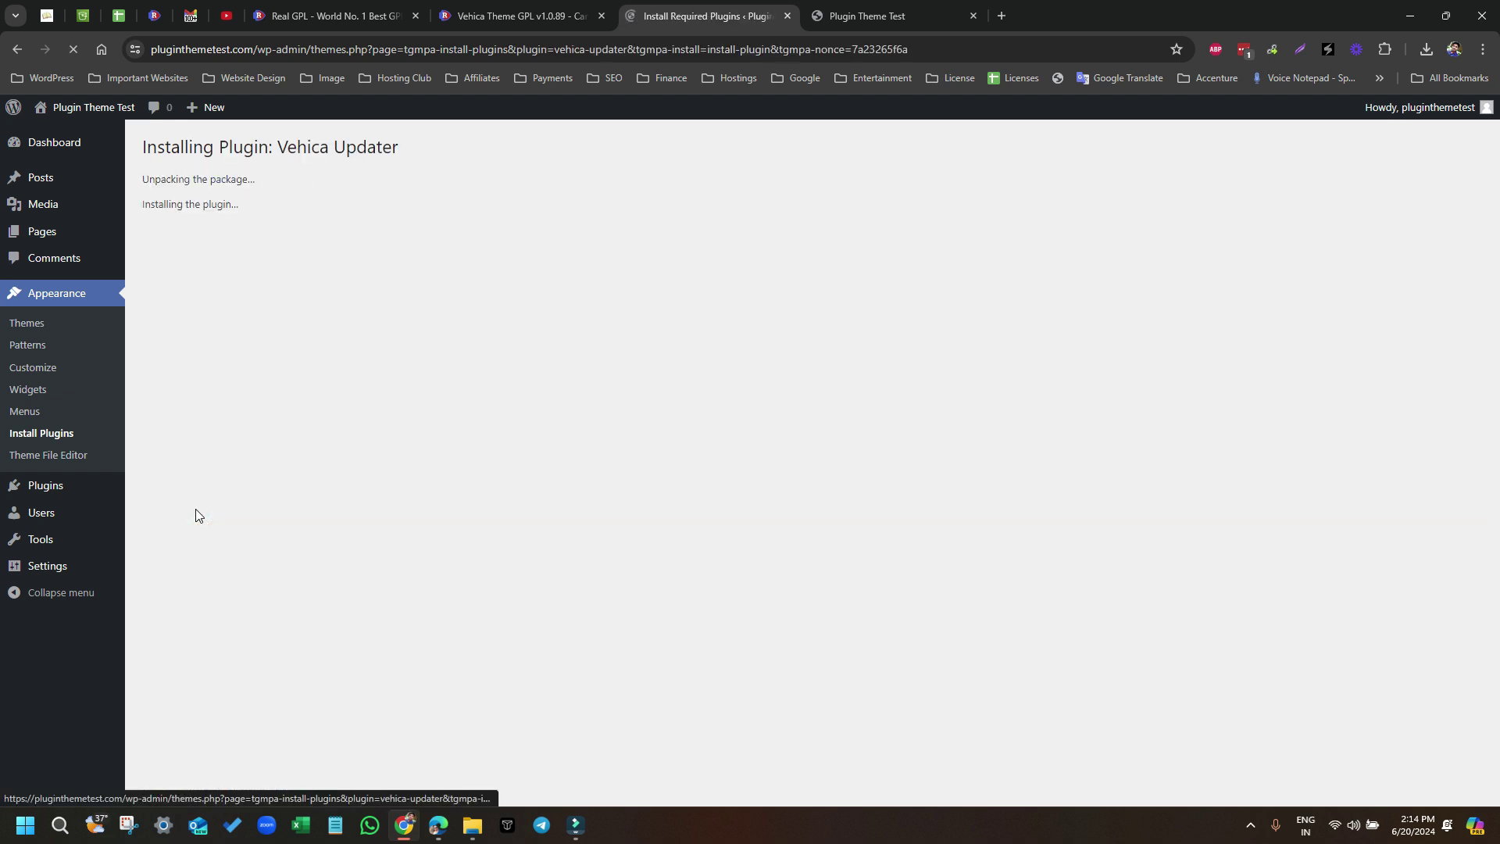
Bulk-activate Contact Form 7, Elementor, Vehica Core, MC4WP and Vehica Updater from the required plugins list
click(30, 439)
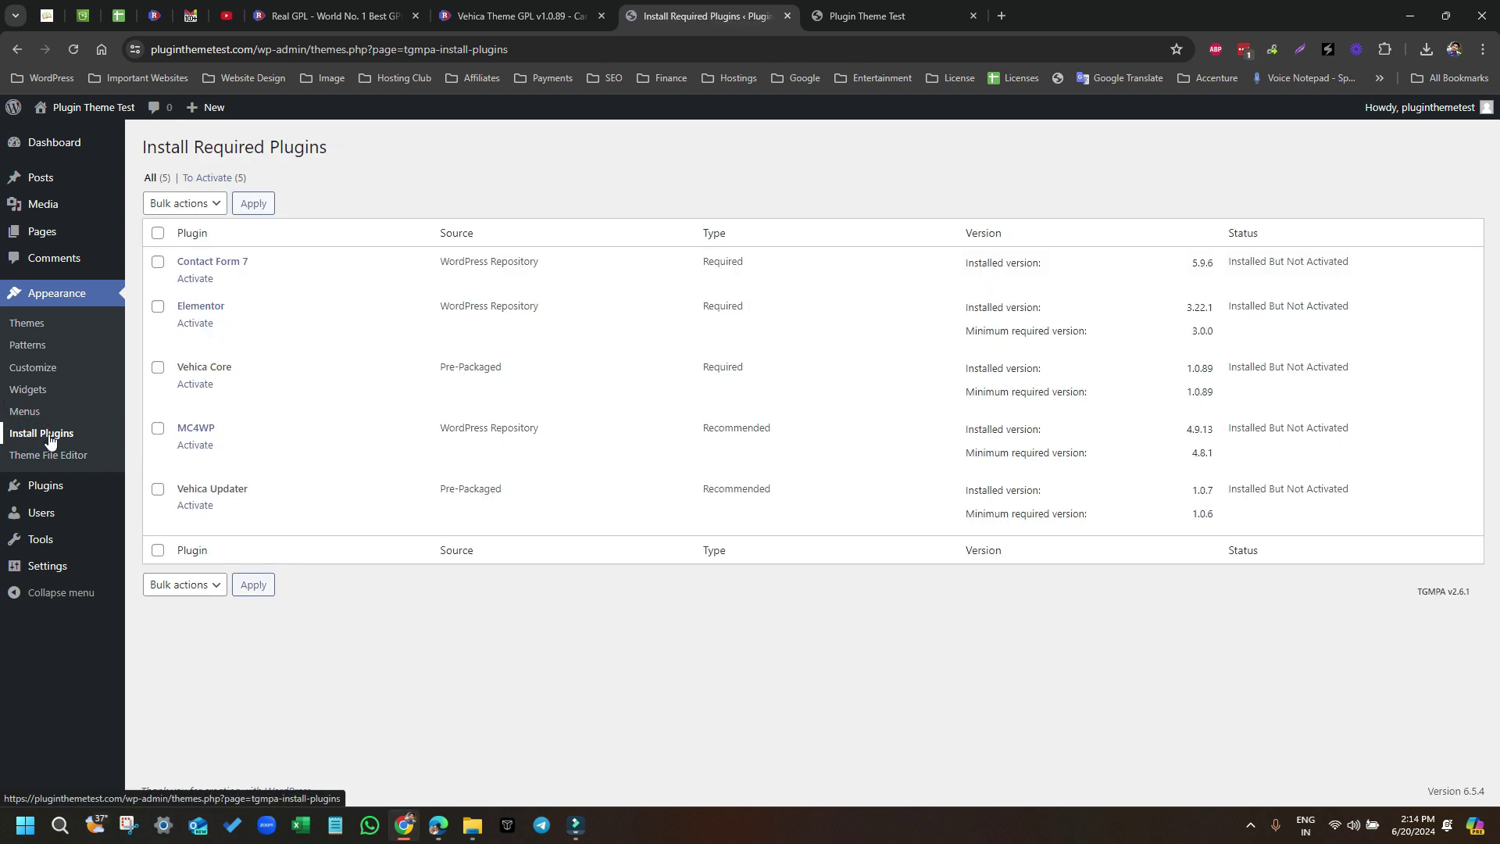
click(157, 233)
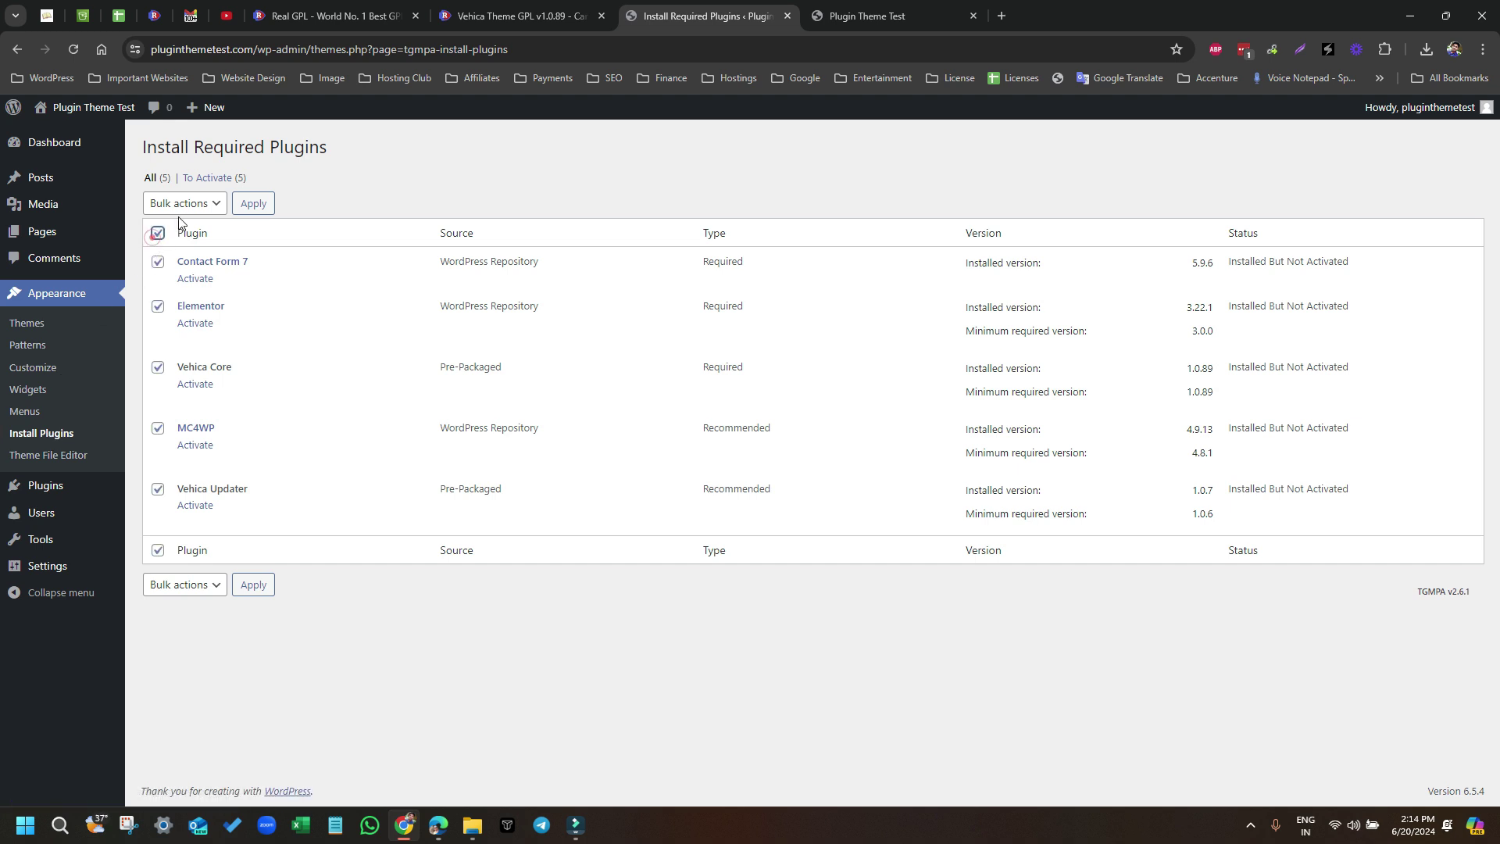
click(194, 204)
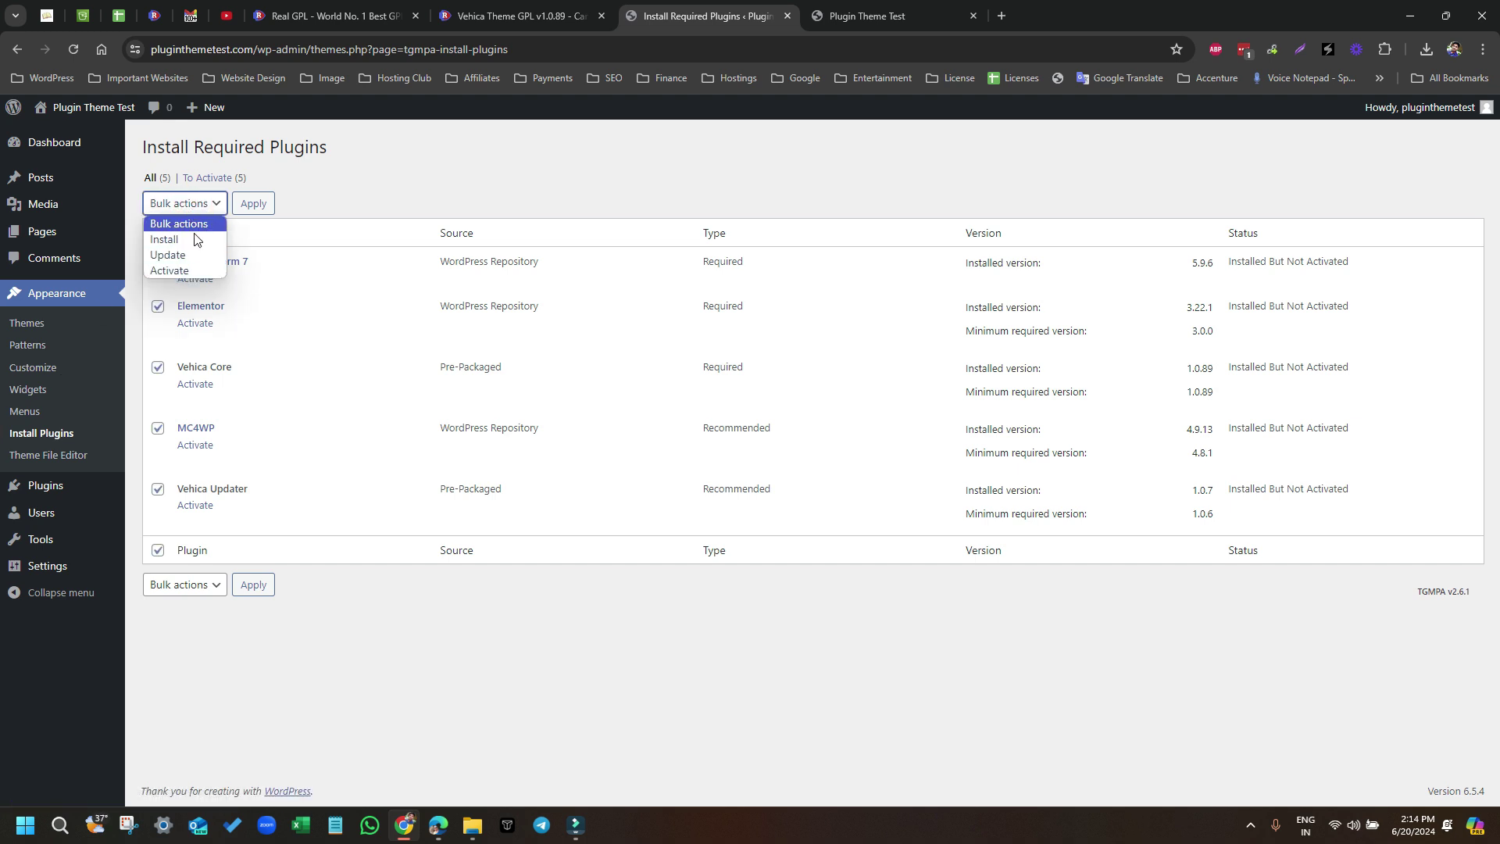
click(178, 271)
click(262, 209)
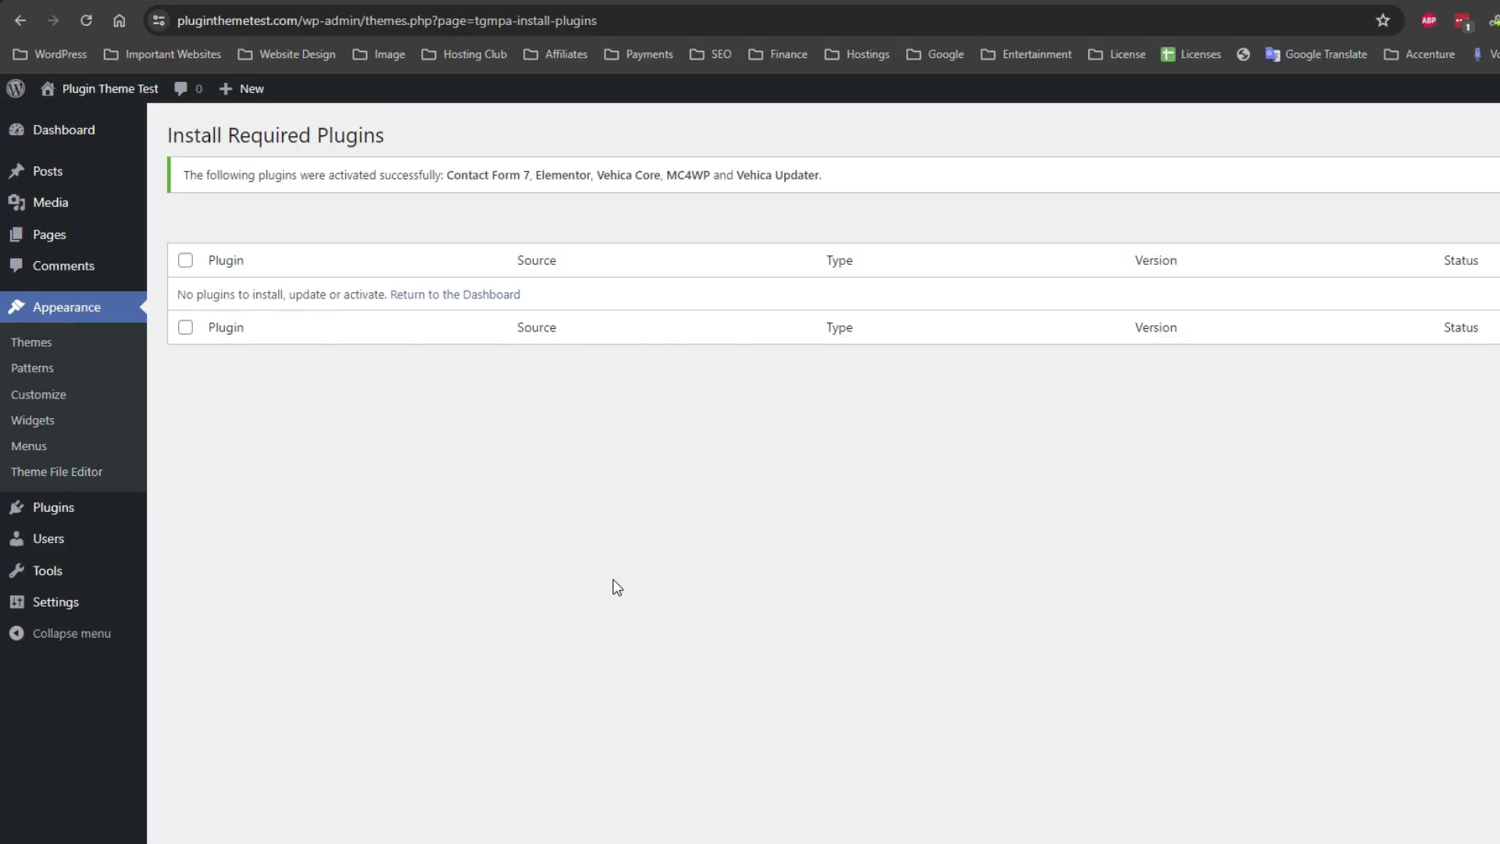
Add another theme by uploading vehica-child.zip from the Pictures folder and install it
click(25, 343)
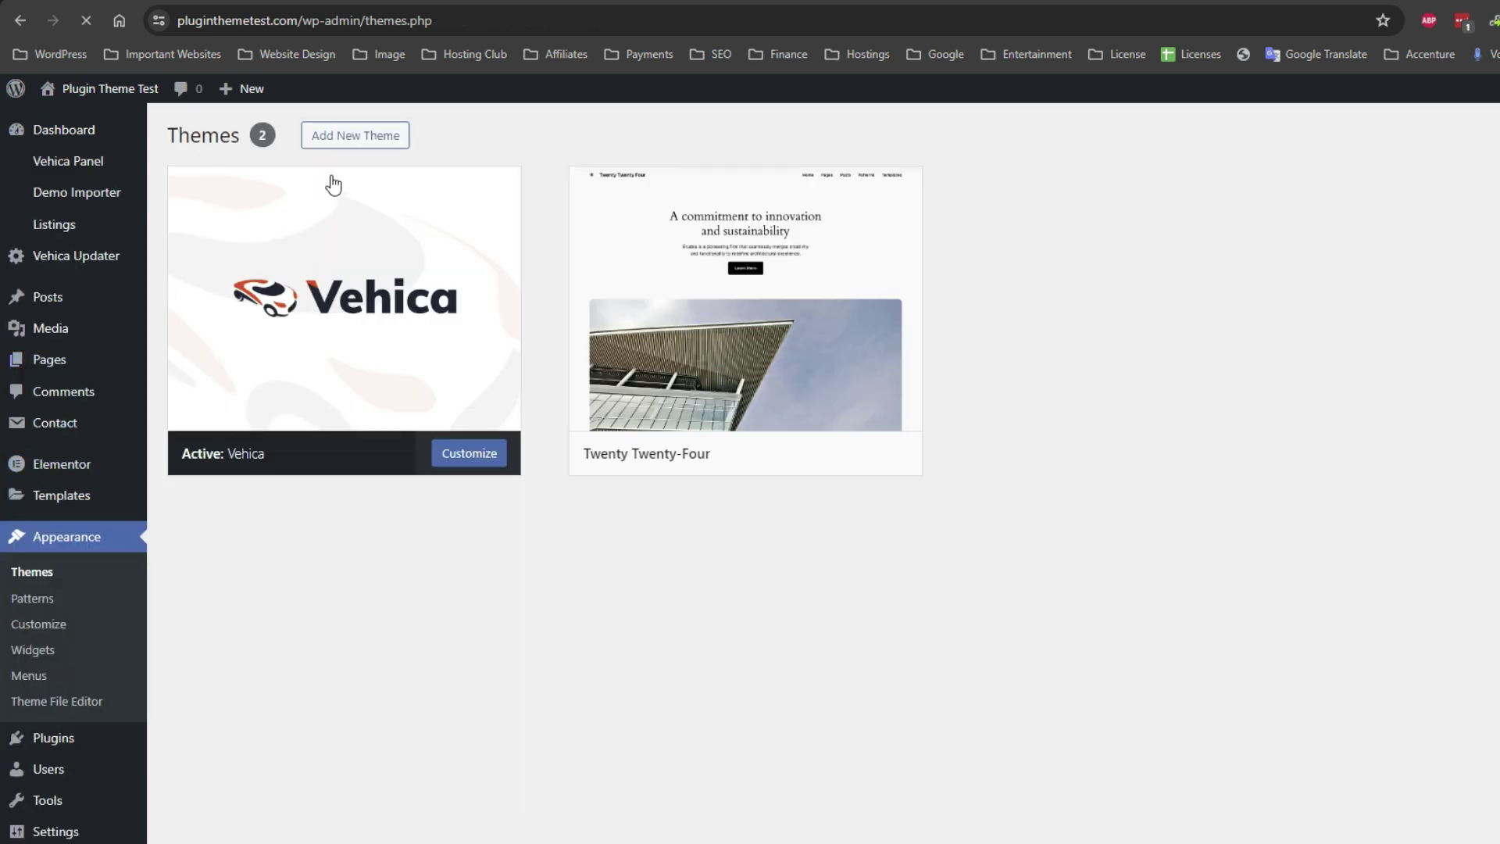
click(361, 153)
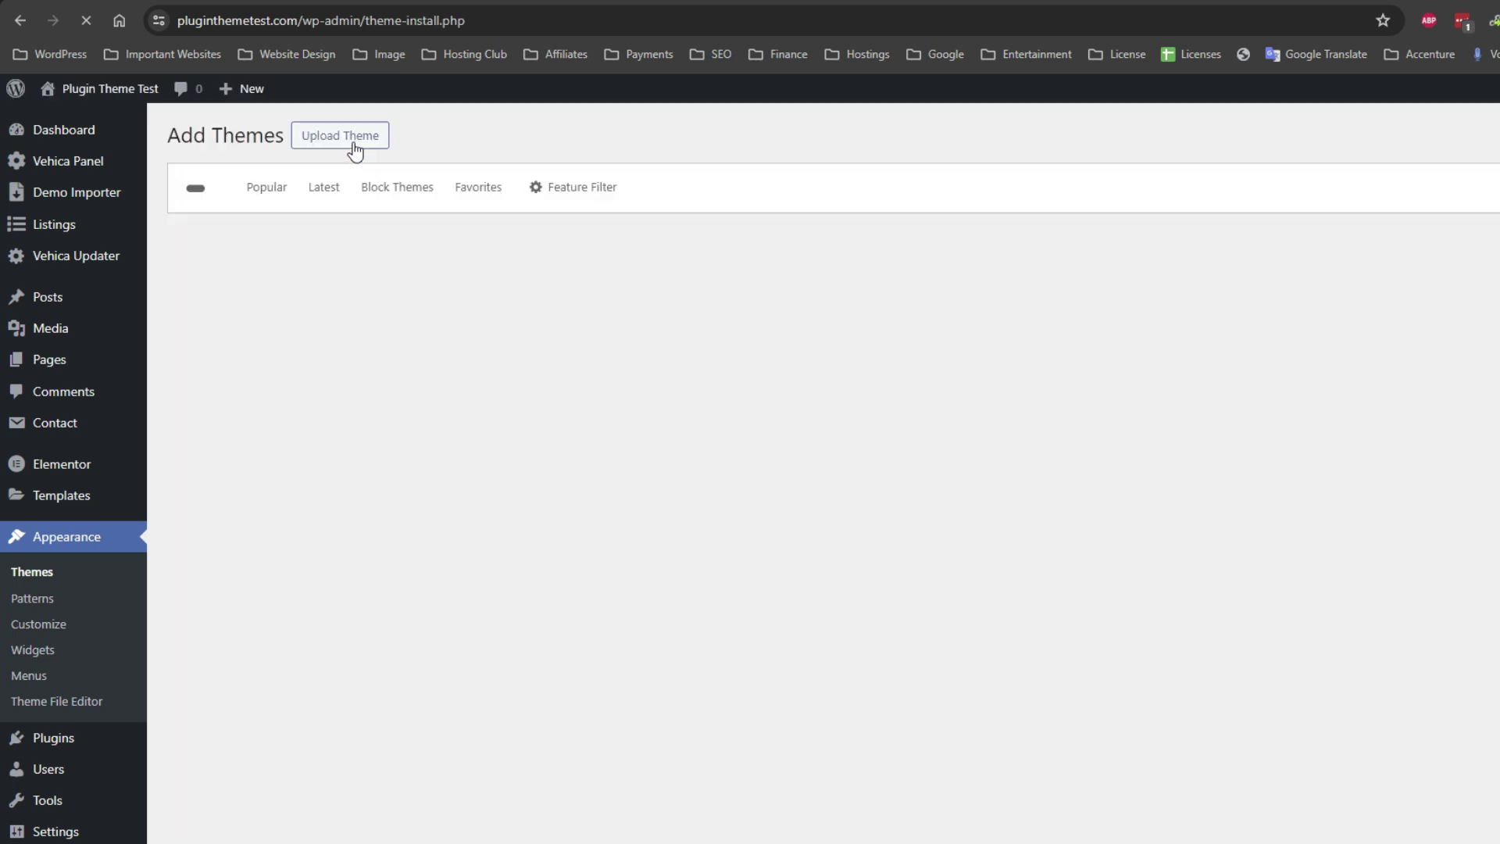
click(337, 147)
click(815, 303)
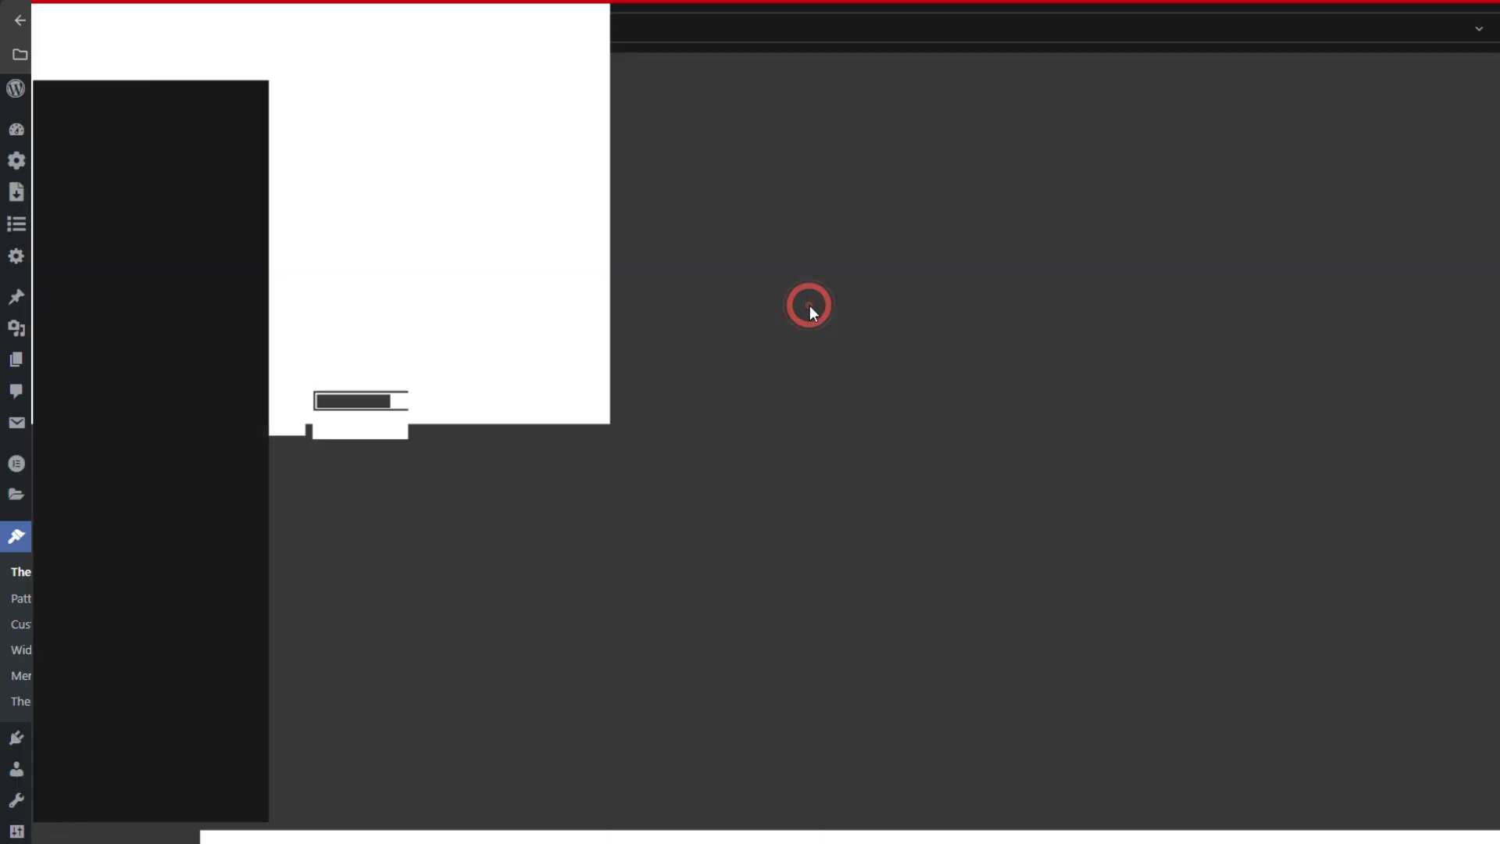
click(110, 300)
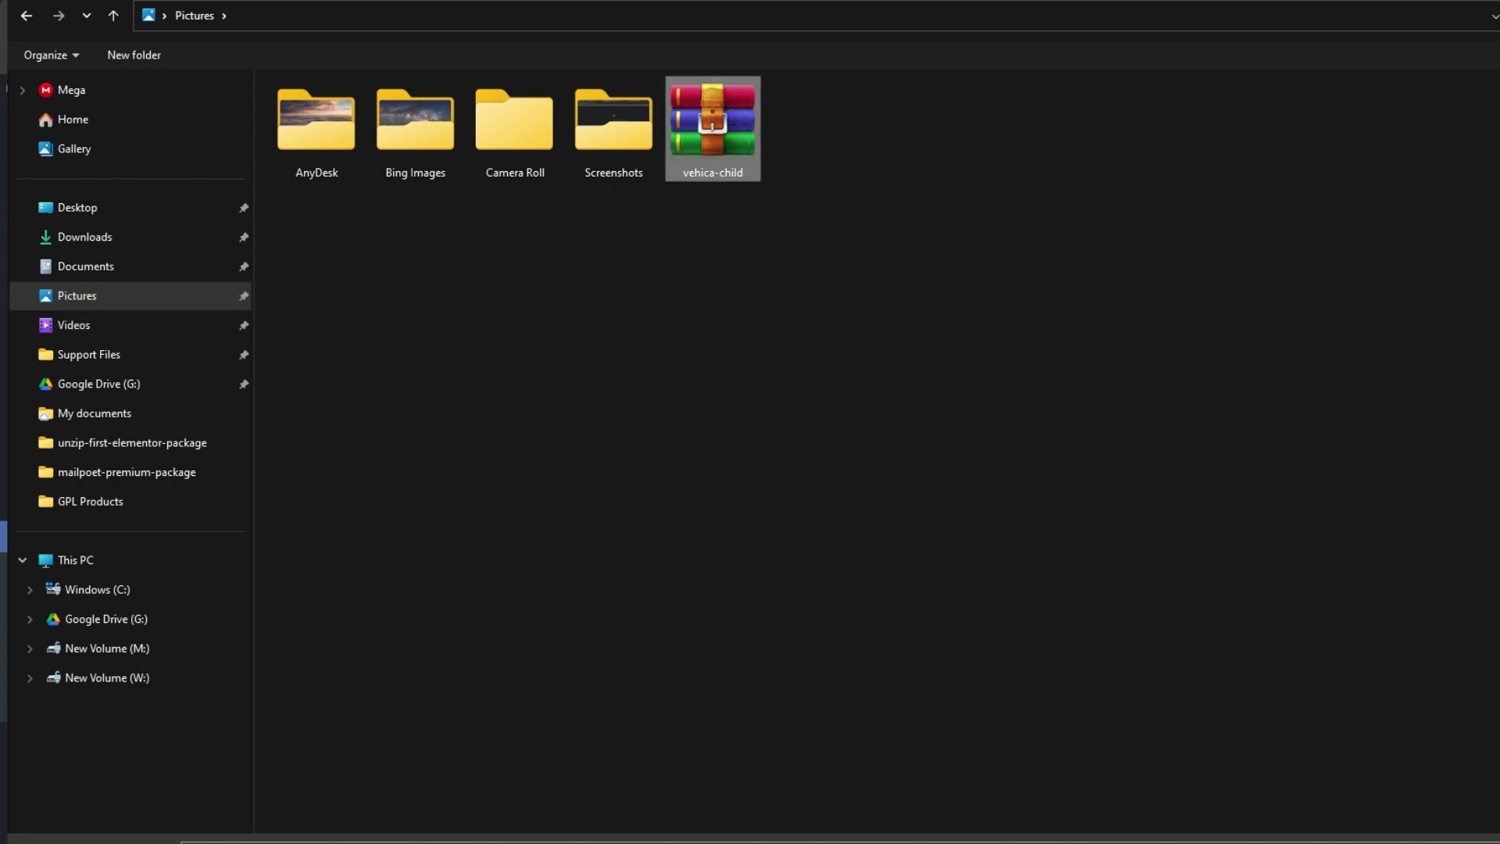
double_click(735, 126)
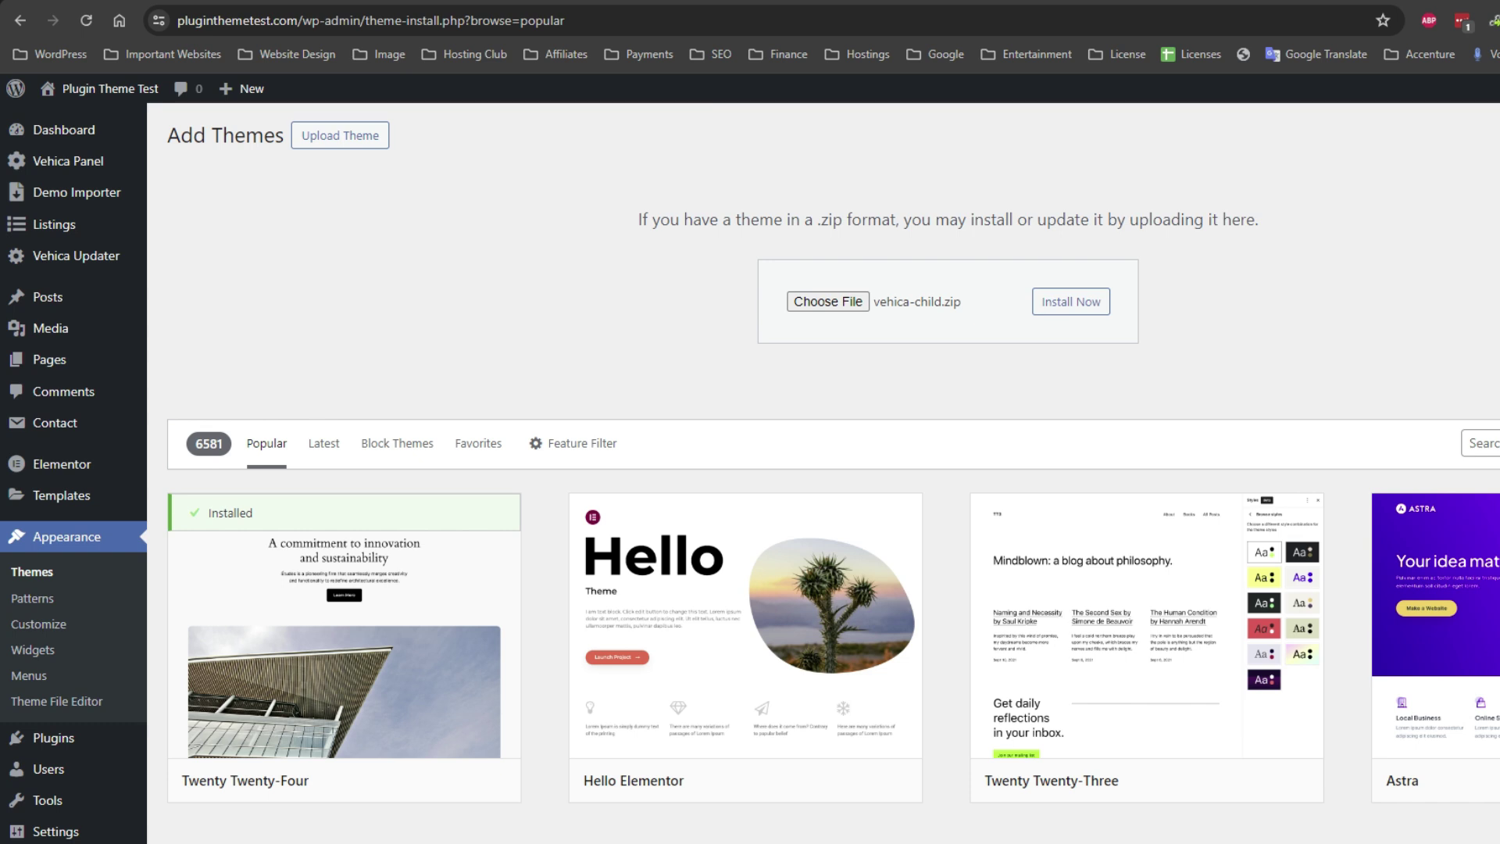
click(1083, 303)
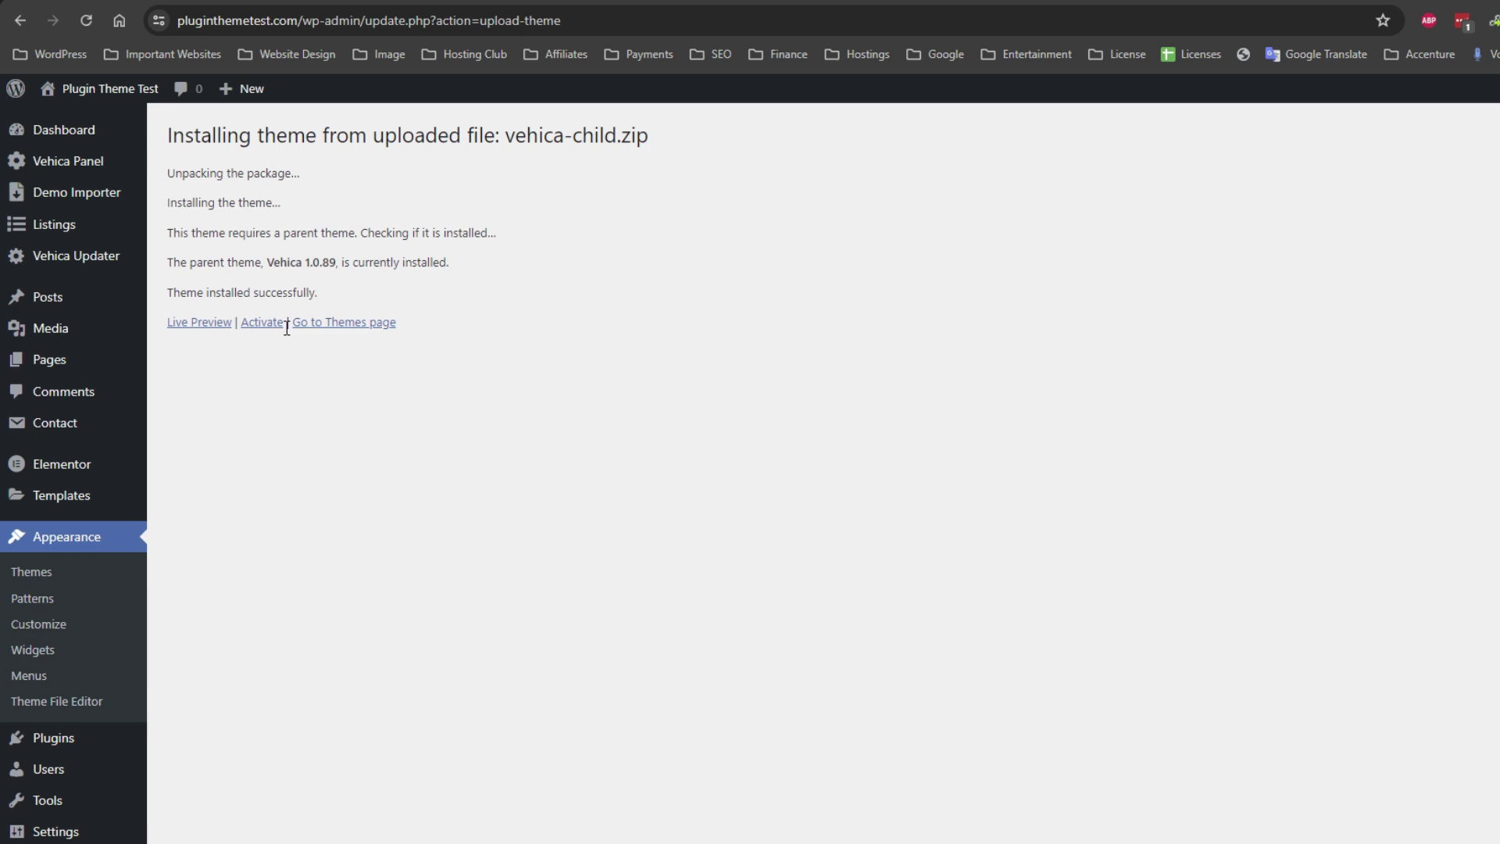
Activate the newly installed Vehica Child theme and start importing the Vehica demo content with the Demo Importer
click(269, 322)
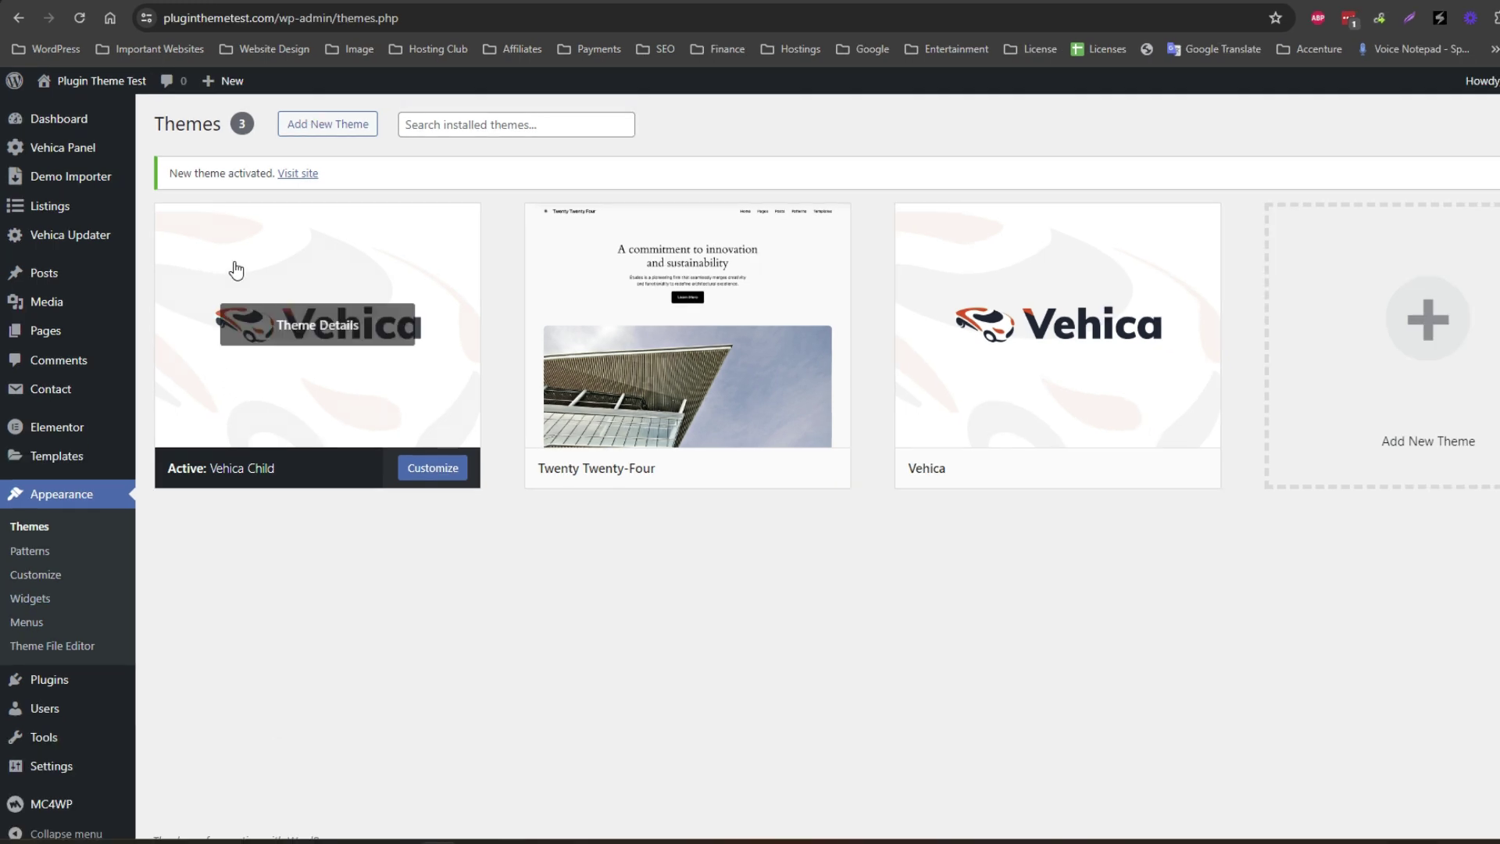
click(64, 128)
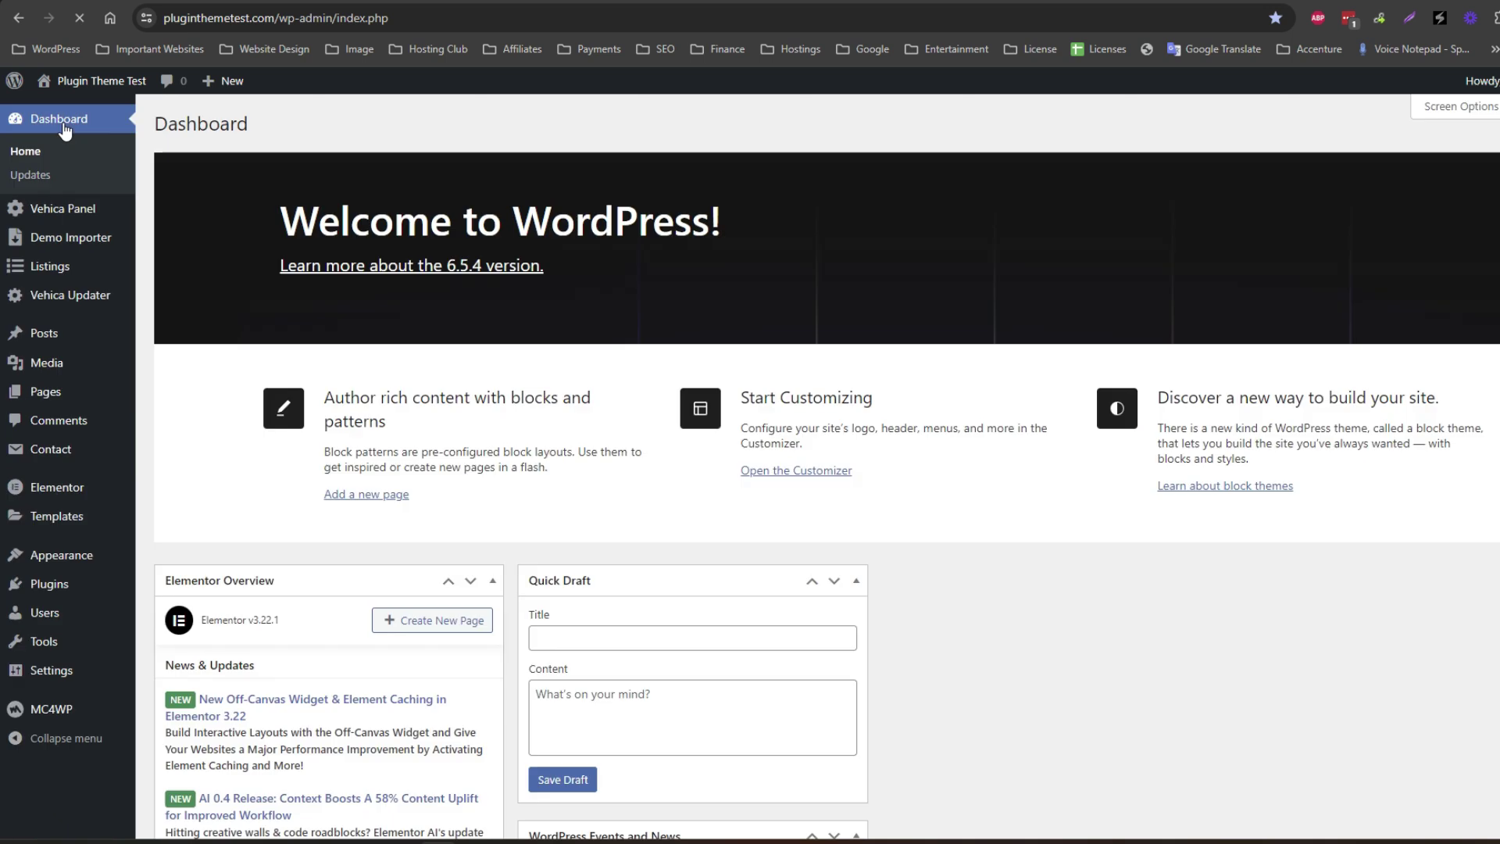
click(71, 239)
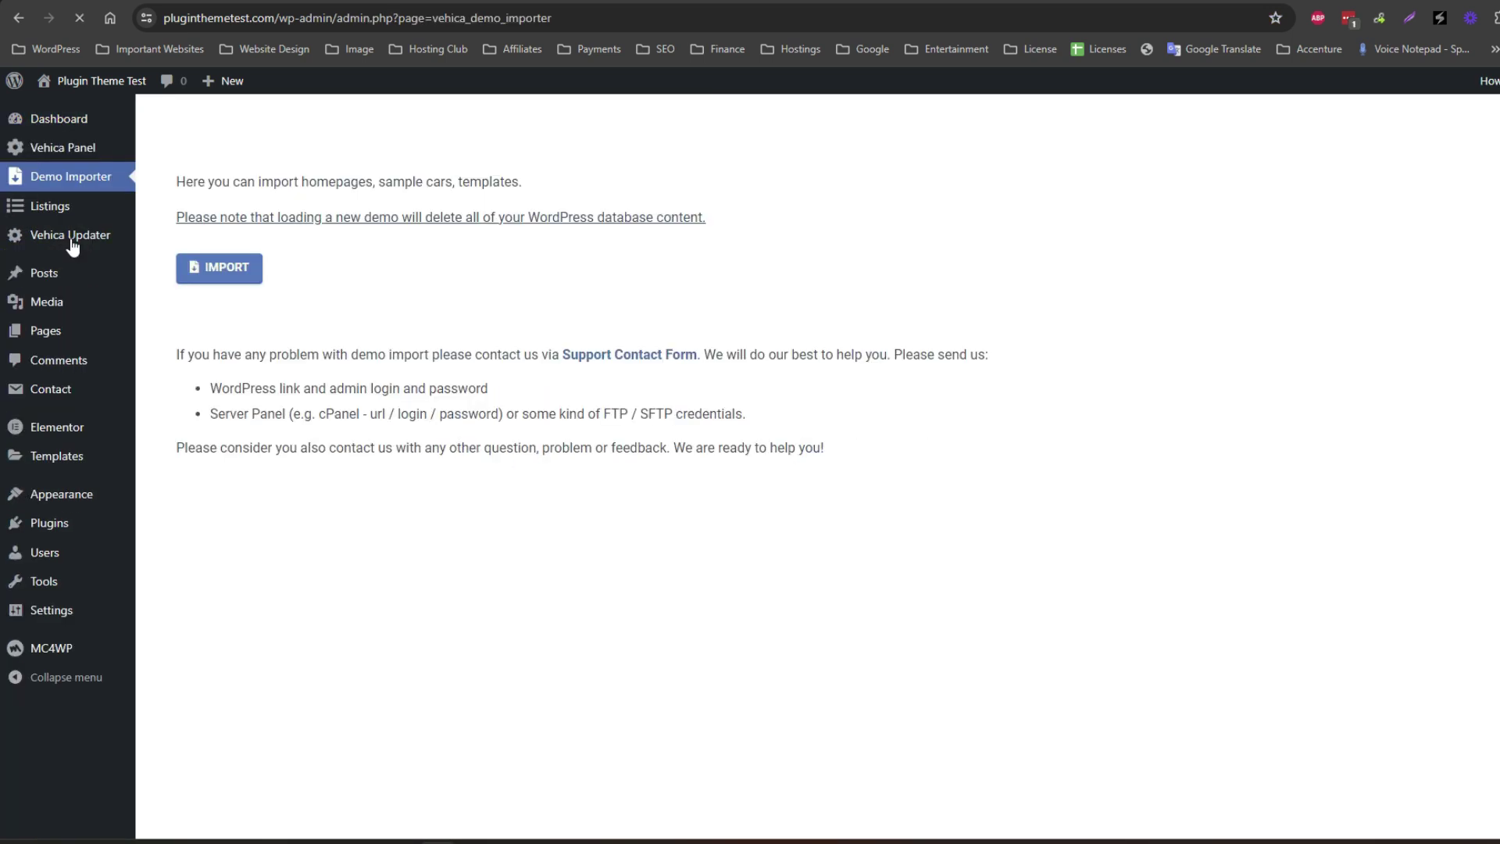
click(211, 277)
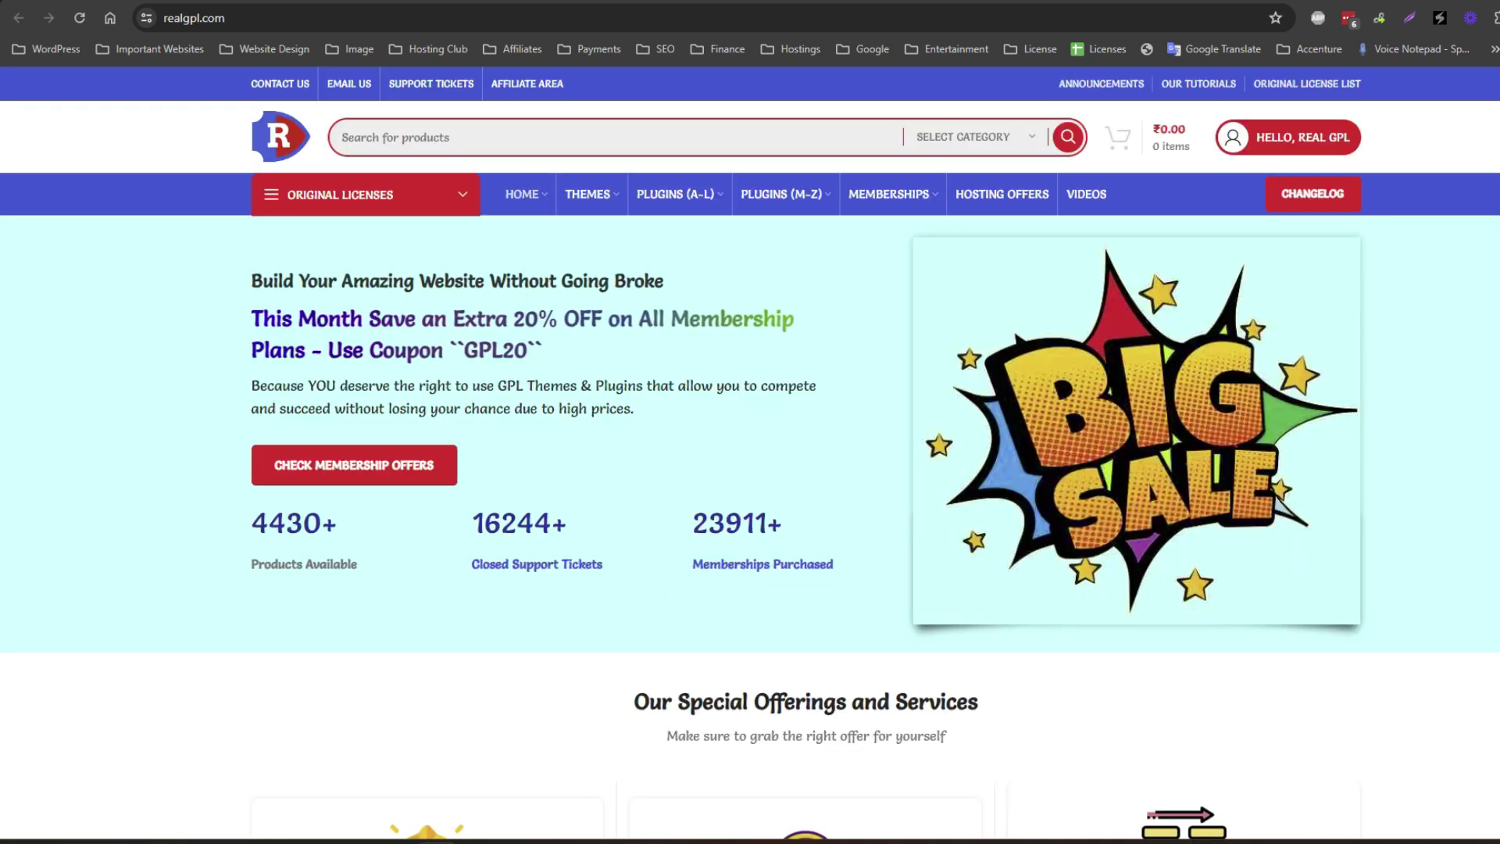
Look through the Real GPL home page and its full membership plans page, comparing prices and included features
scroll(869, 195, down, 6)
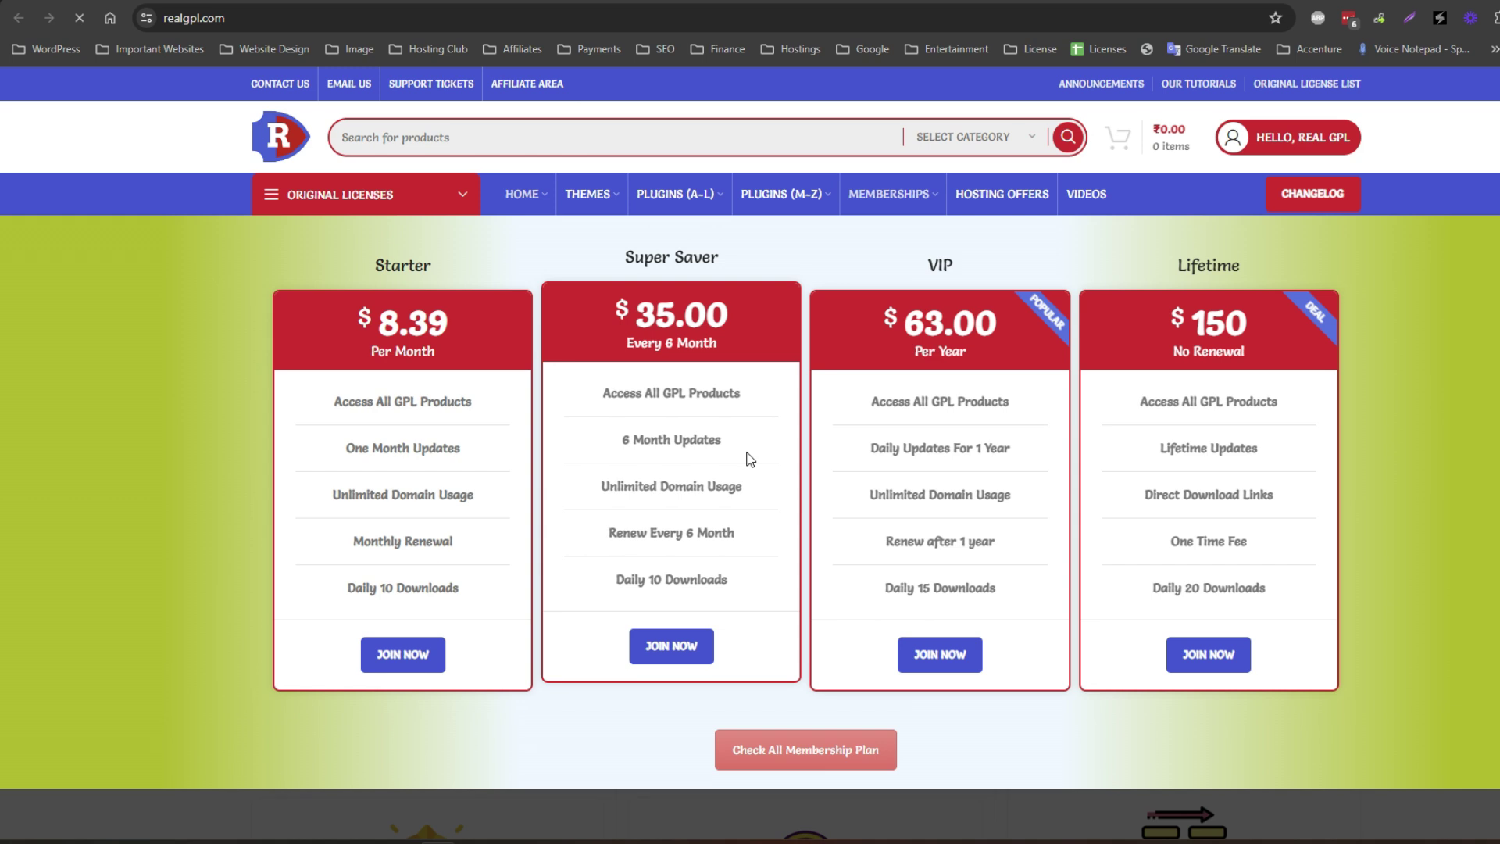
drag(606, 578, 724, 575)
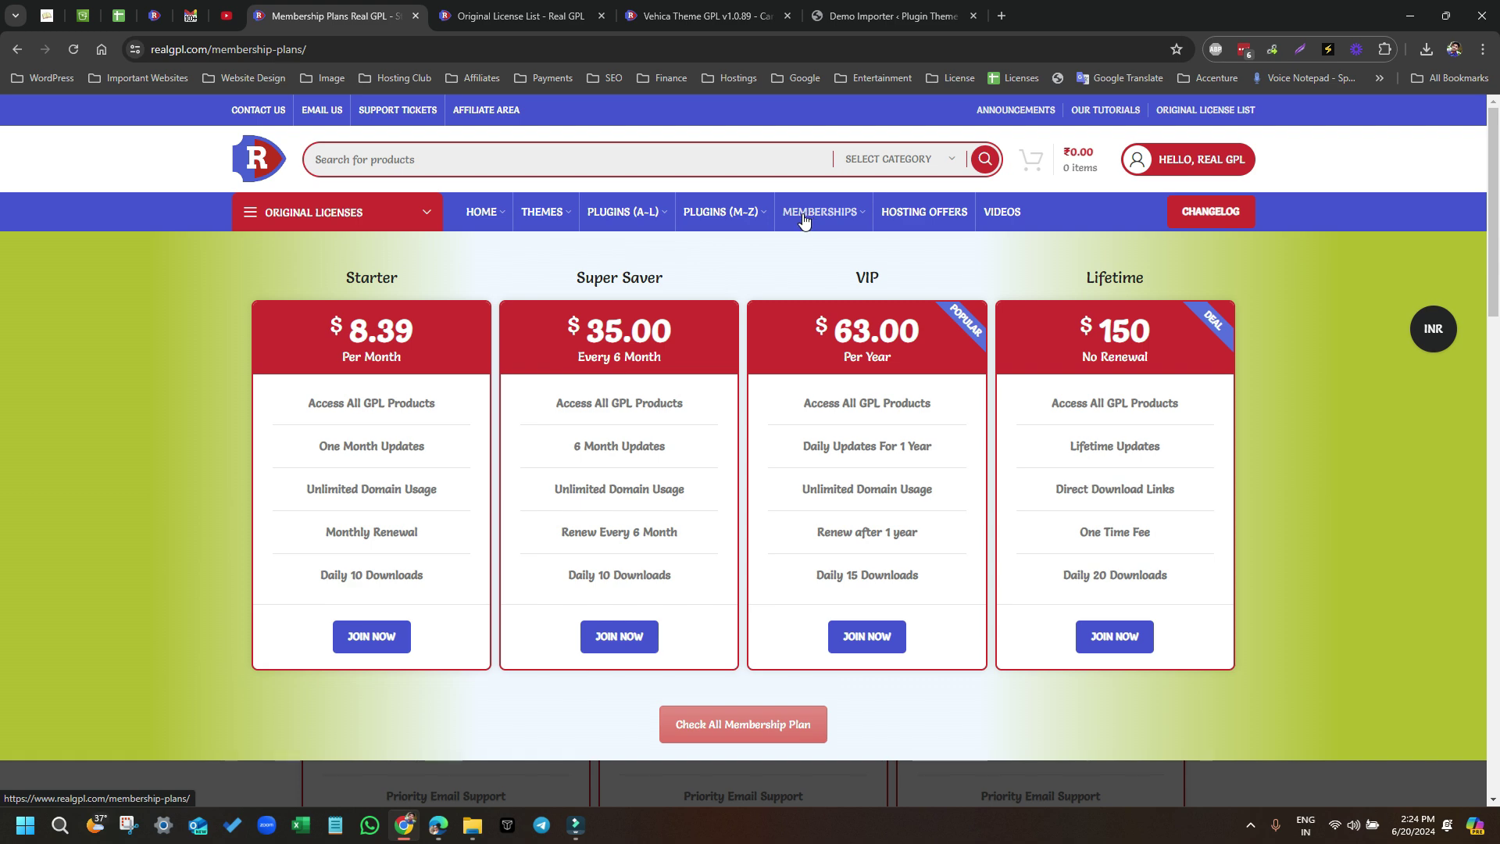
click(693, 735)
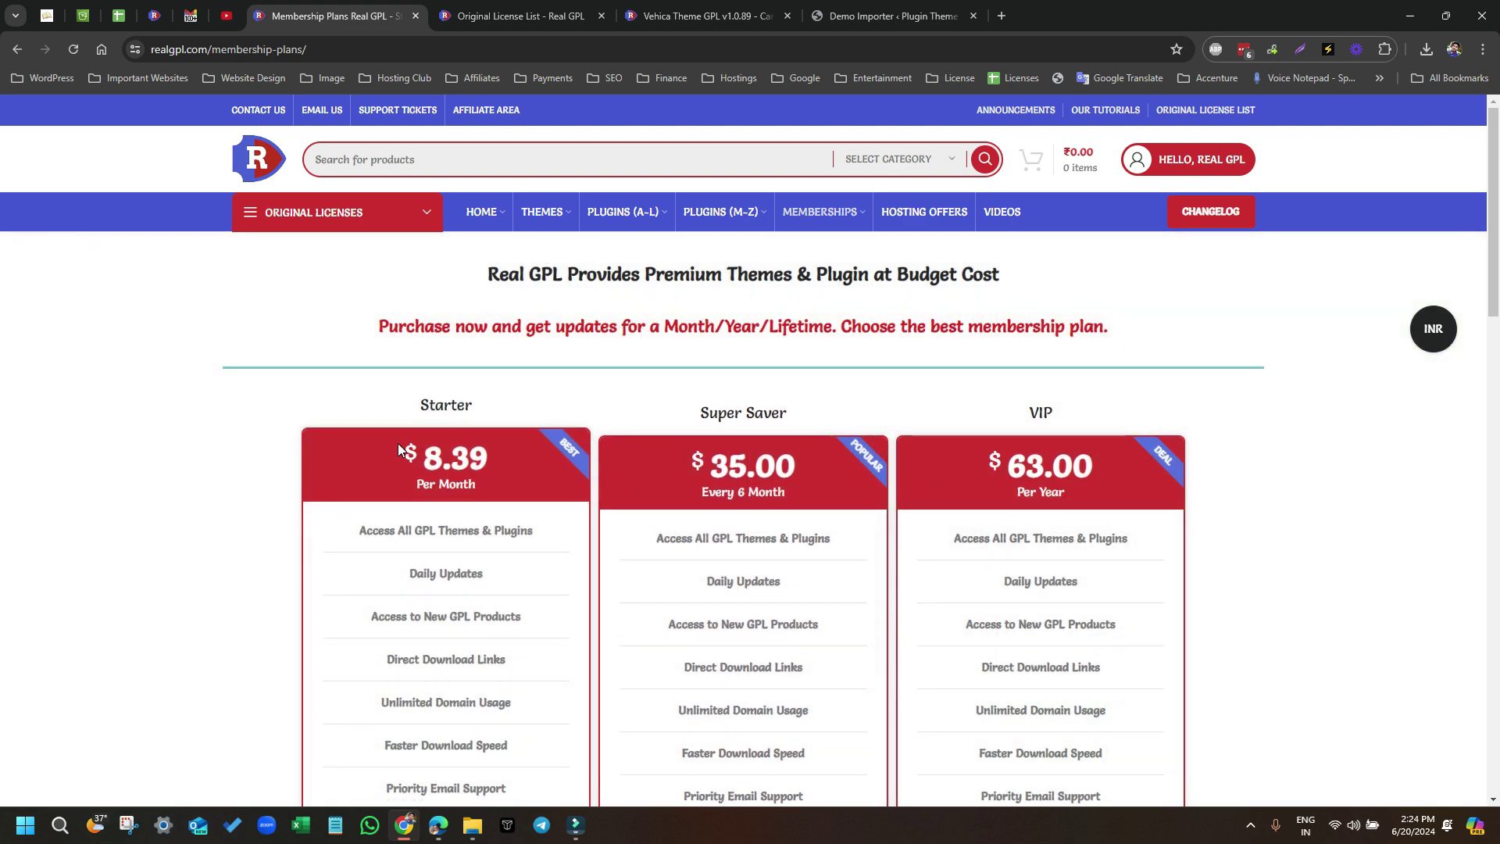
scroll(1026, 422, down, 7)
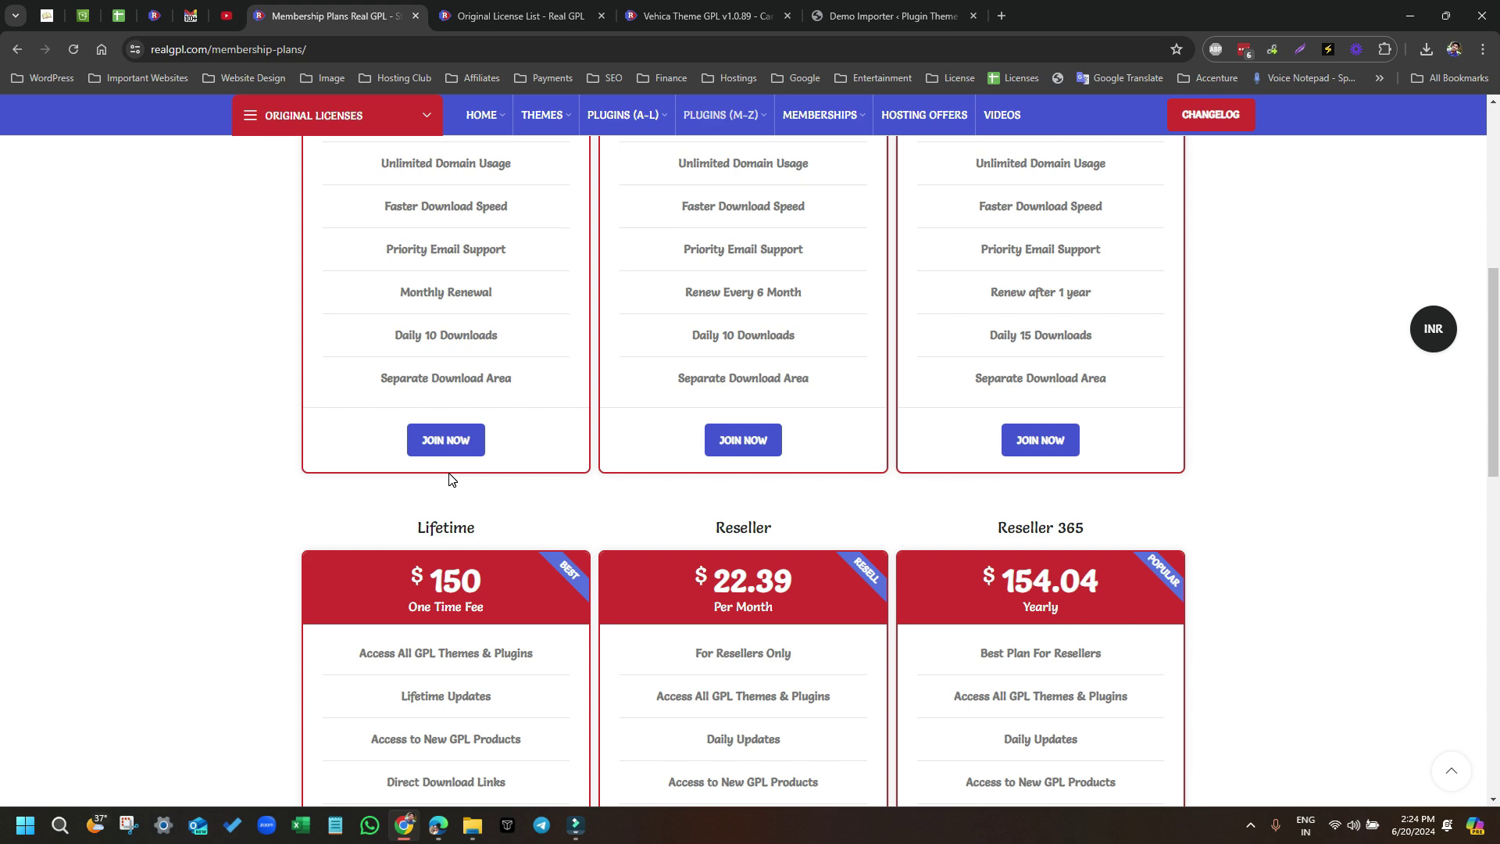
scroll(536, 473, up, 7)
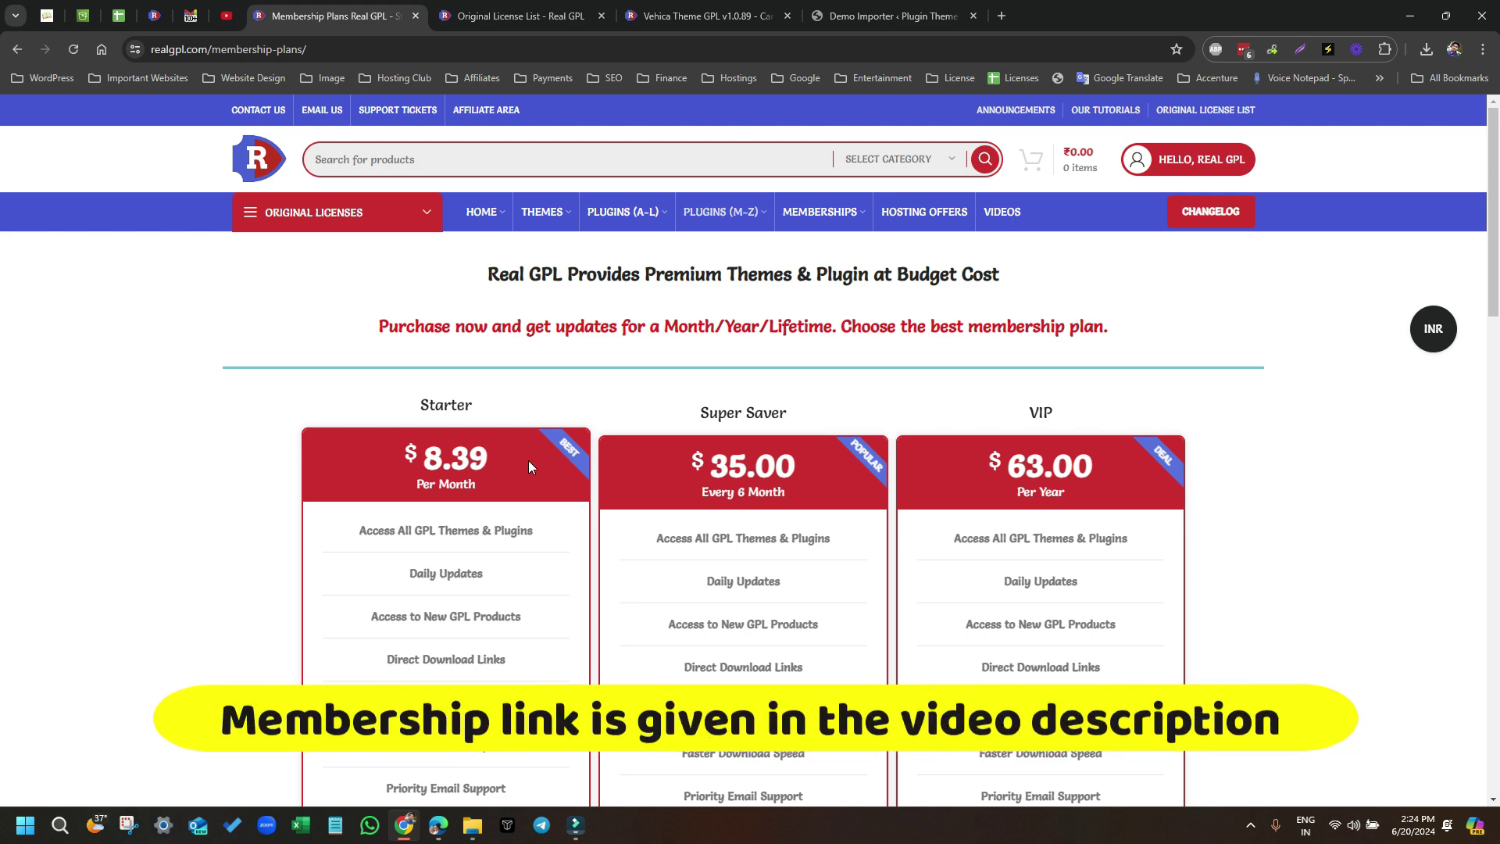
Browse Real GPL's Original License List, examining the lifetime theme and plugin deals and their prices
click(527, 8)
scroll(525, 499, up, 5)
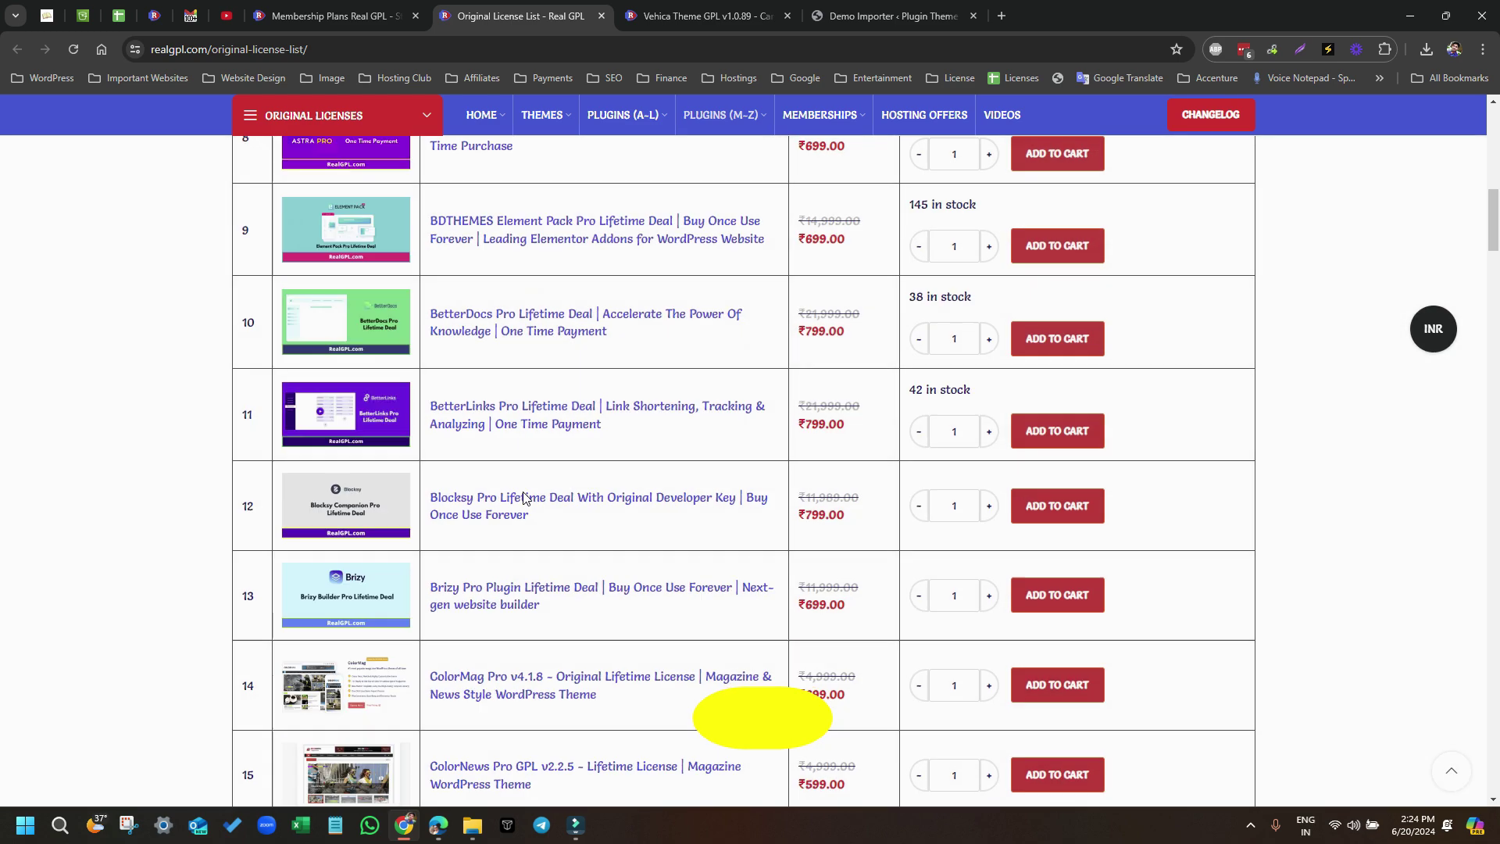
scroll(525, 499, up, 2)
click(360, 14)
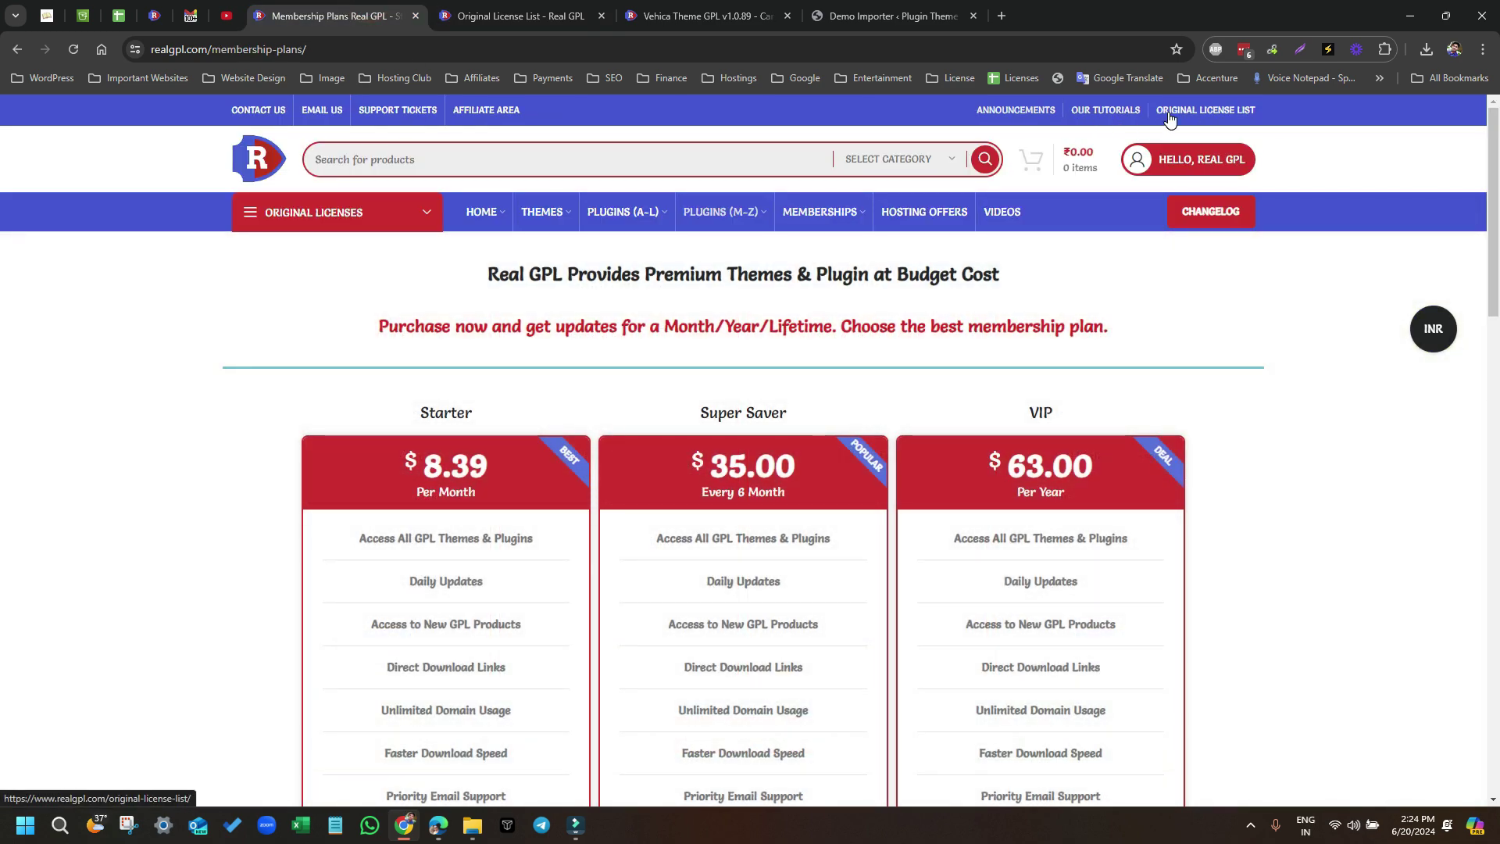
click(561, 6)
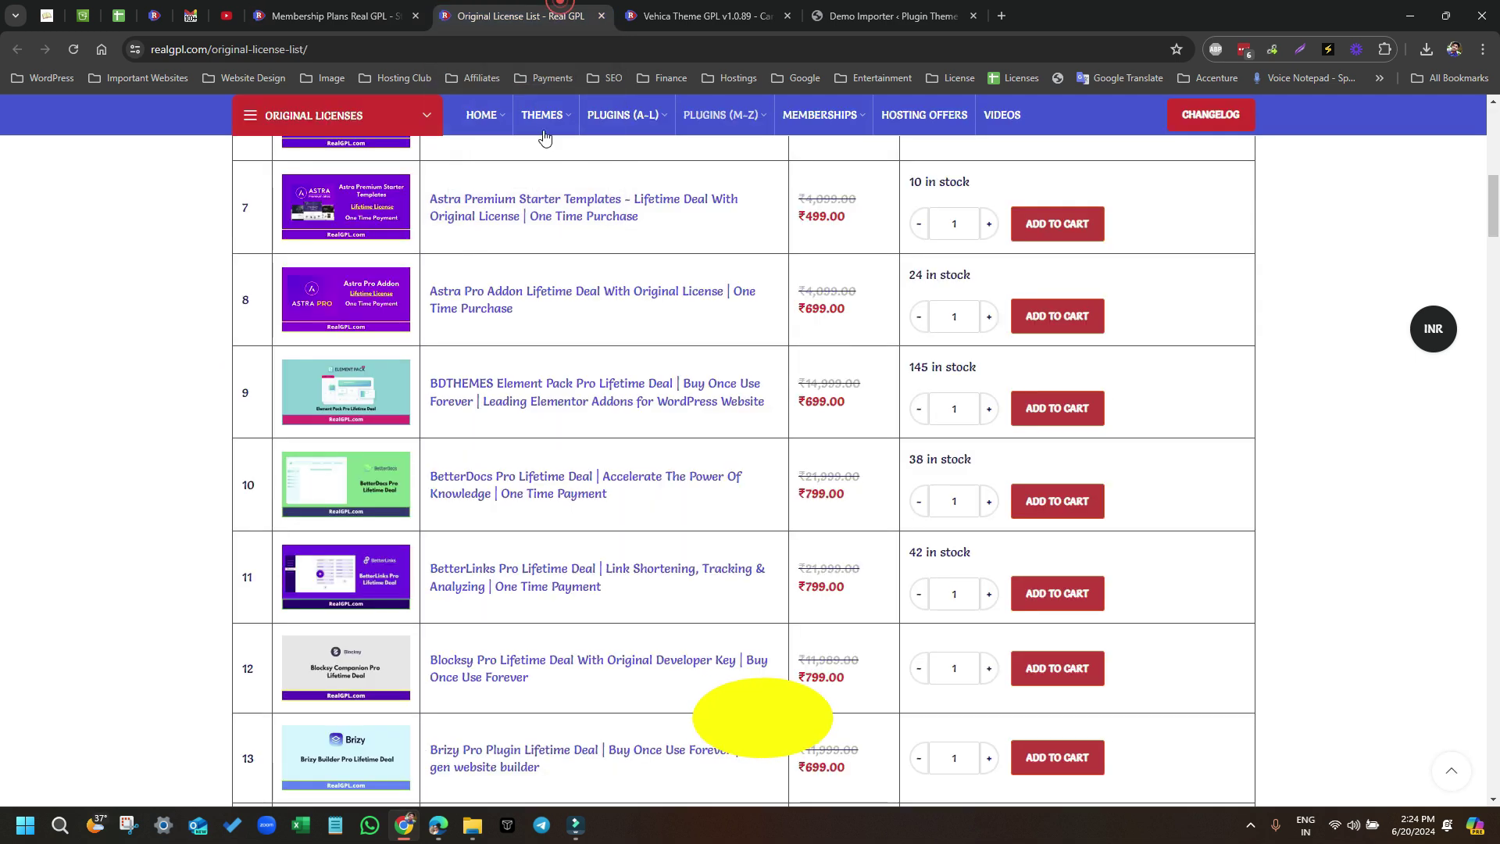
scroll(510, 600, up, 5)
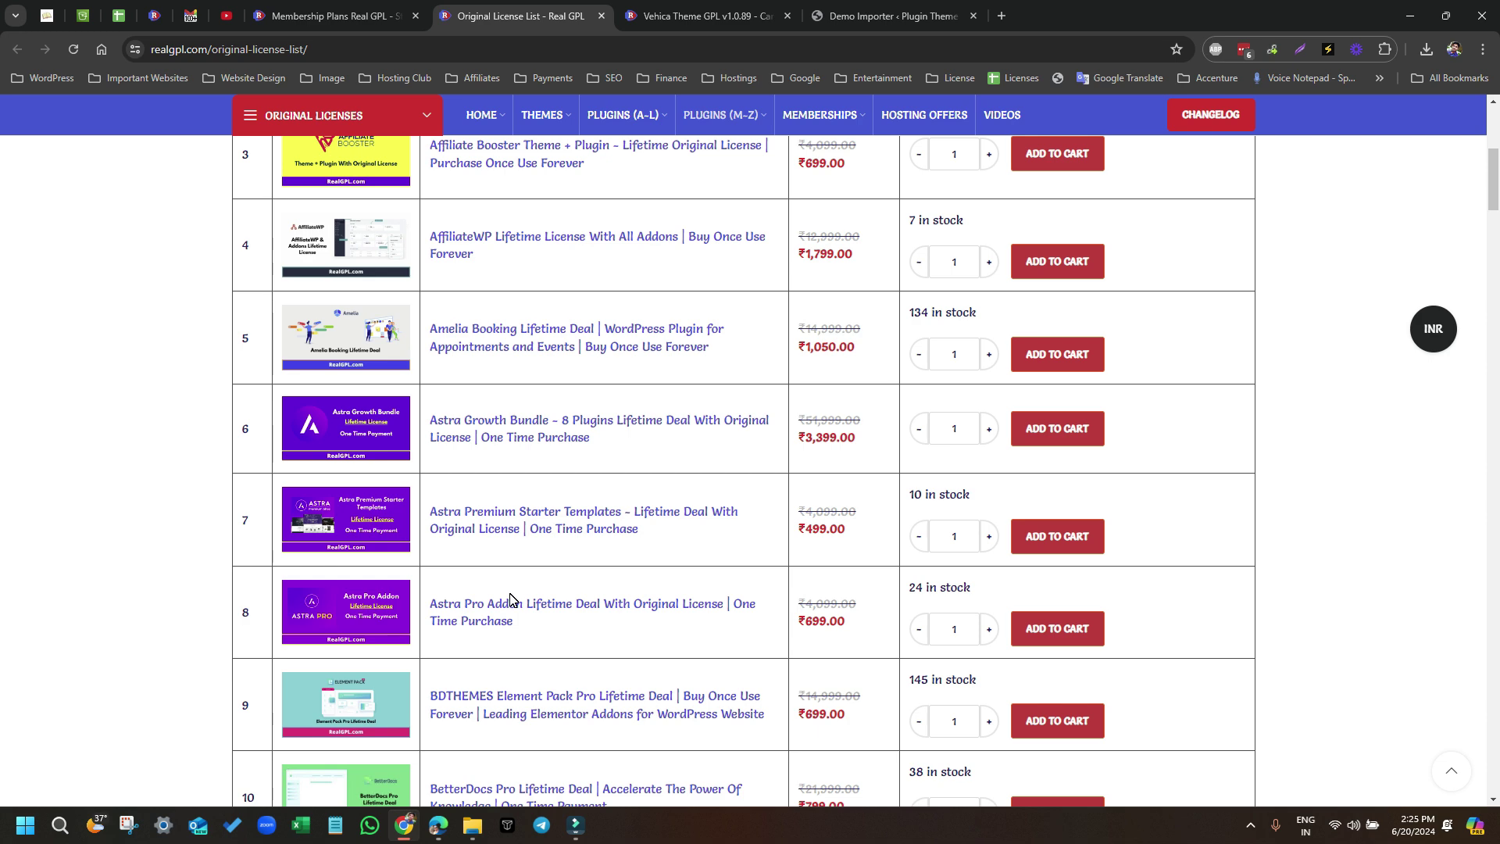
scroll(512, 598, down, 2)
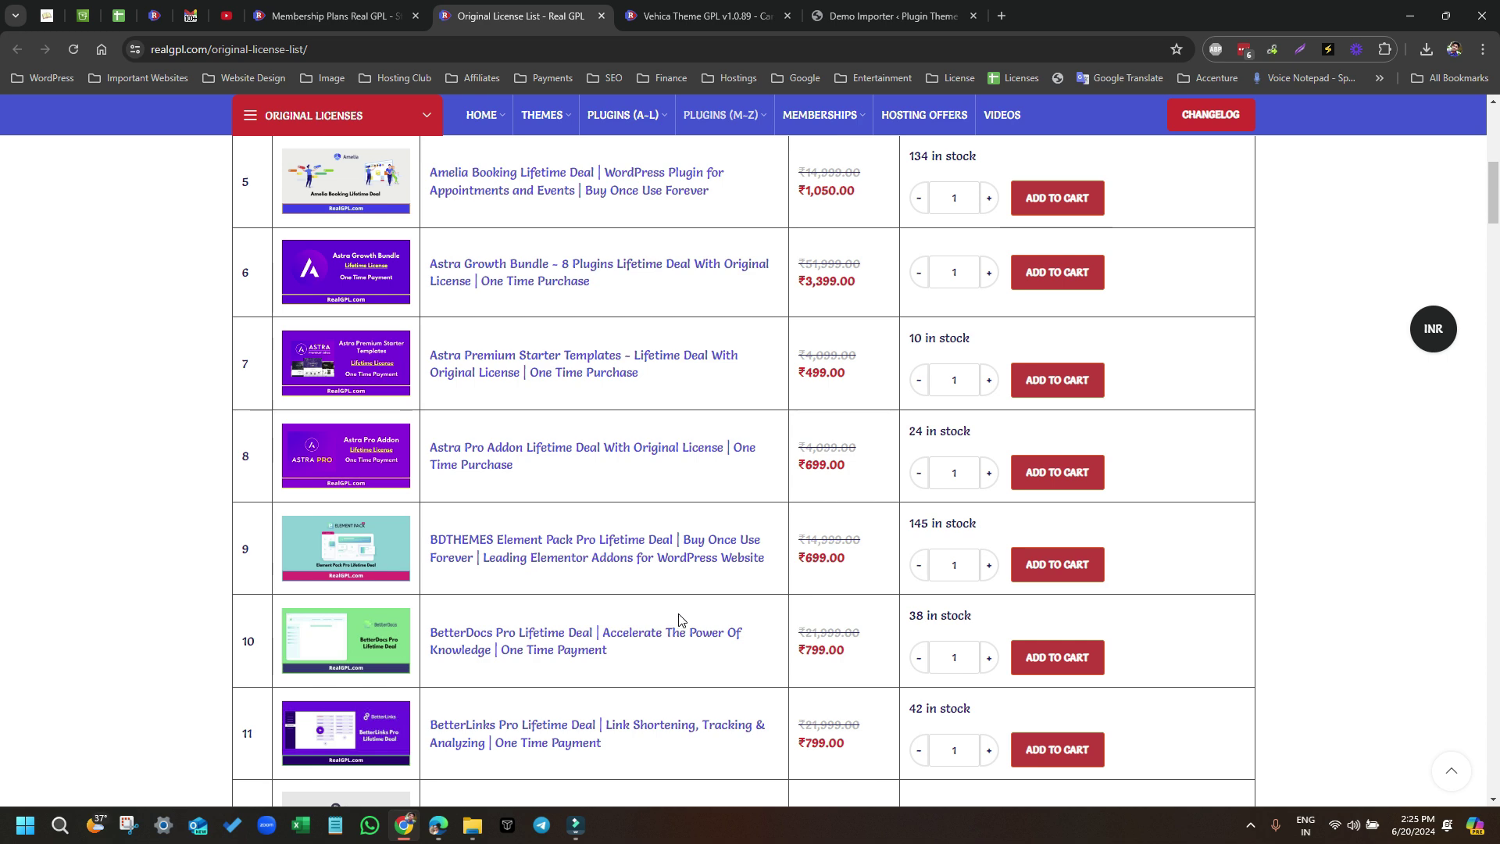
scroll(624, 582, down, 5)
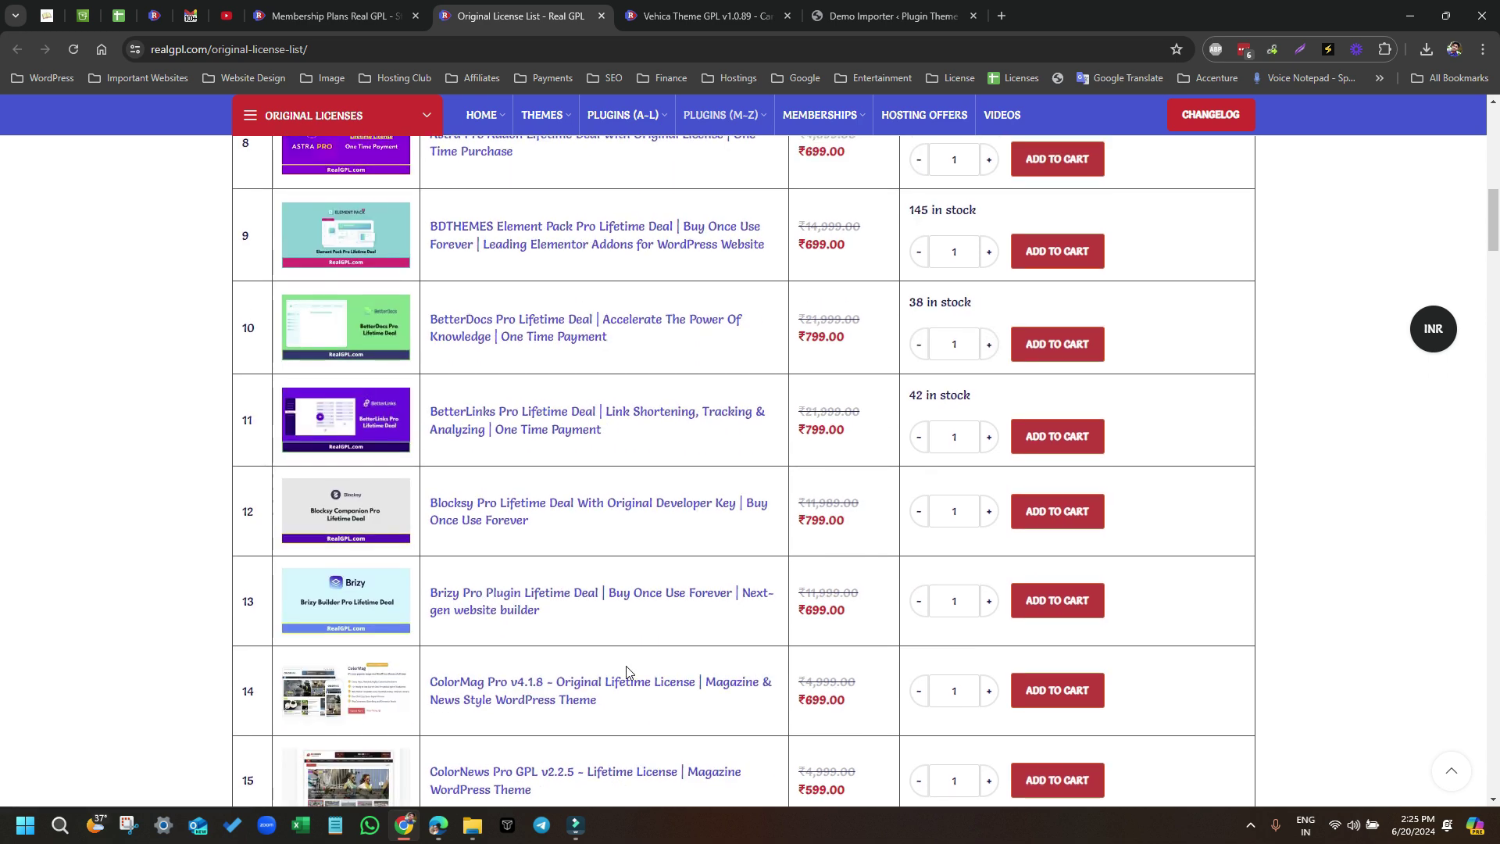
scroll(627, 672, up, 1)
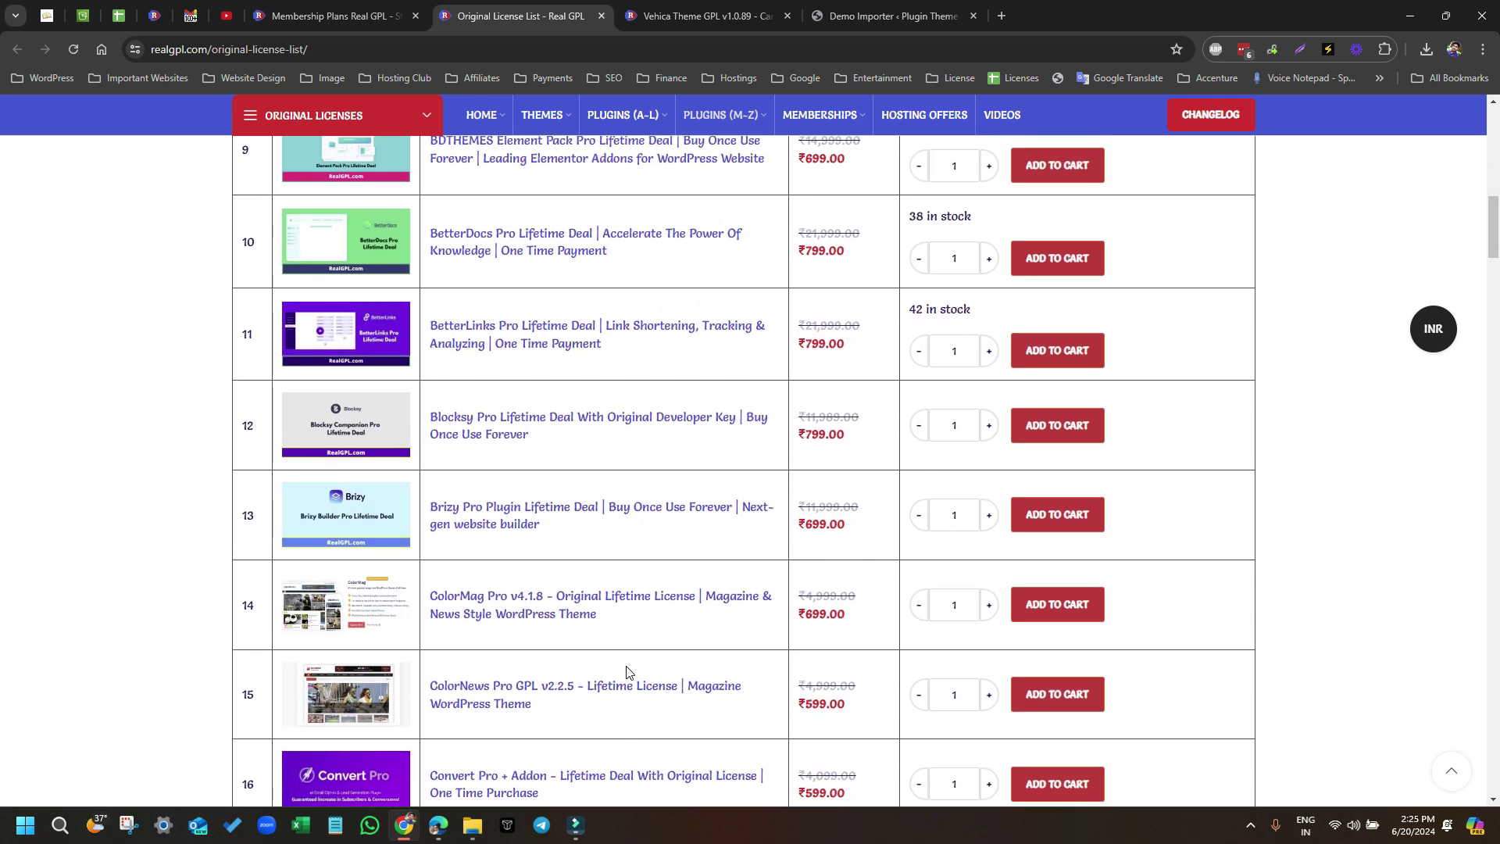
scroll(628, 672, down, 3)
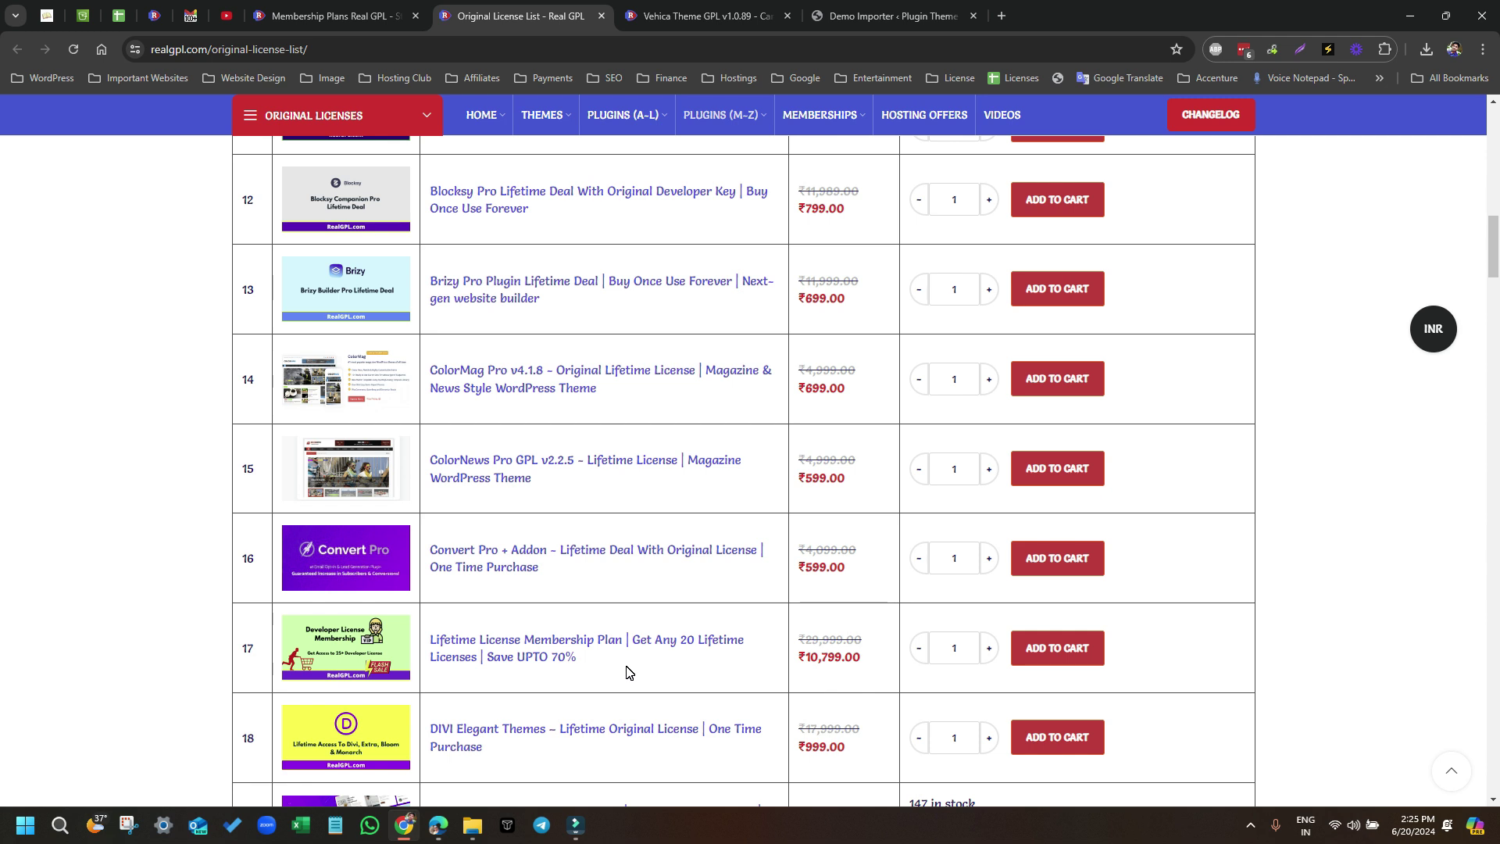
Return to the WordPress Demo Importer, choose the Car Dealer homepage and complete the demo import
mouse_move(405, 840)
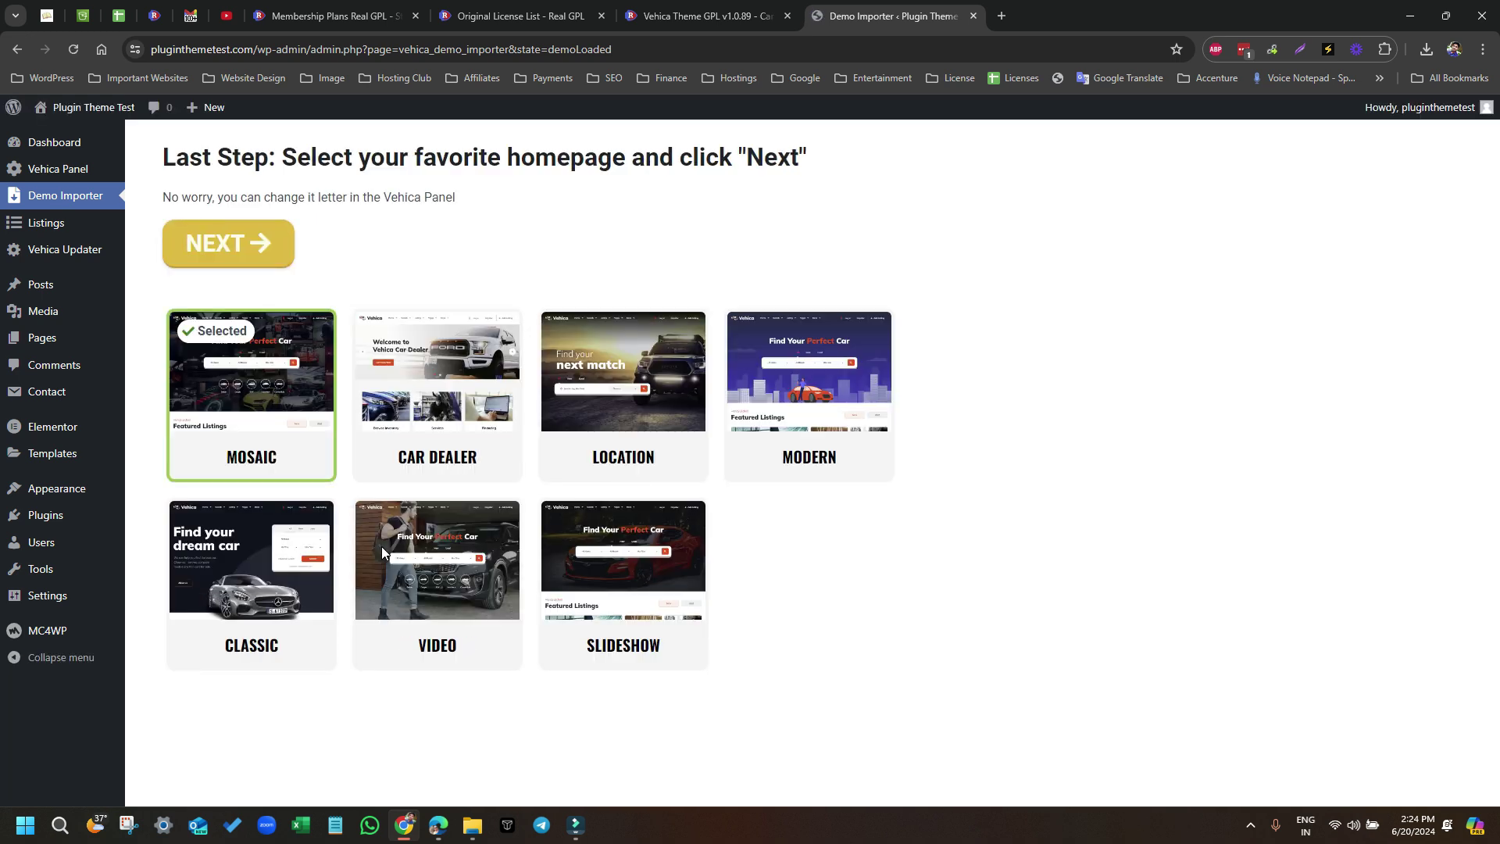
click(925, 3)
click(447, 380)
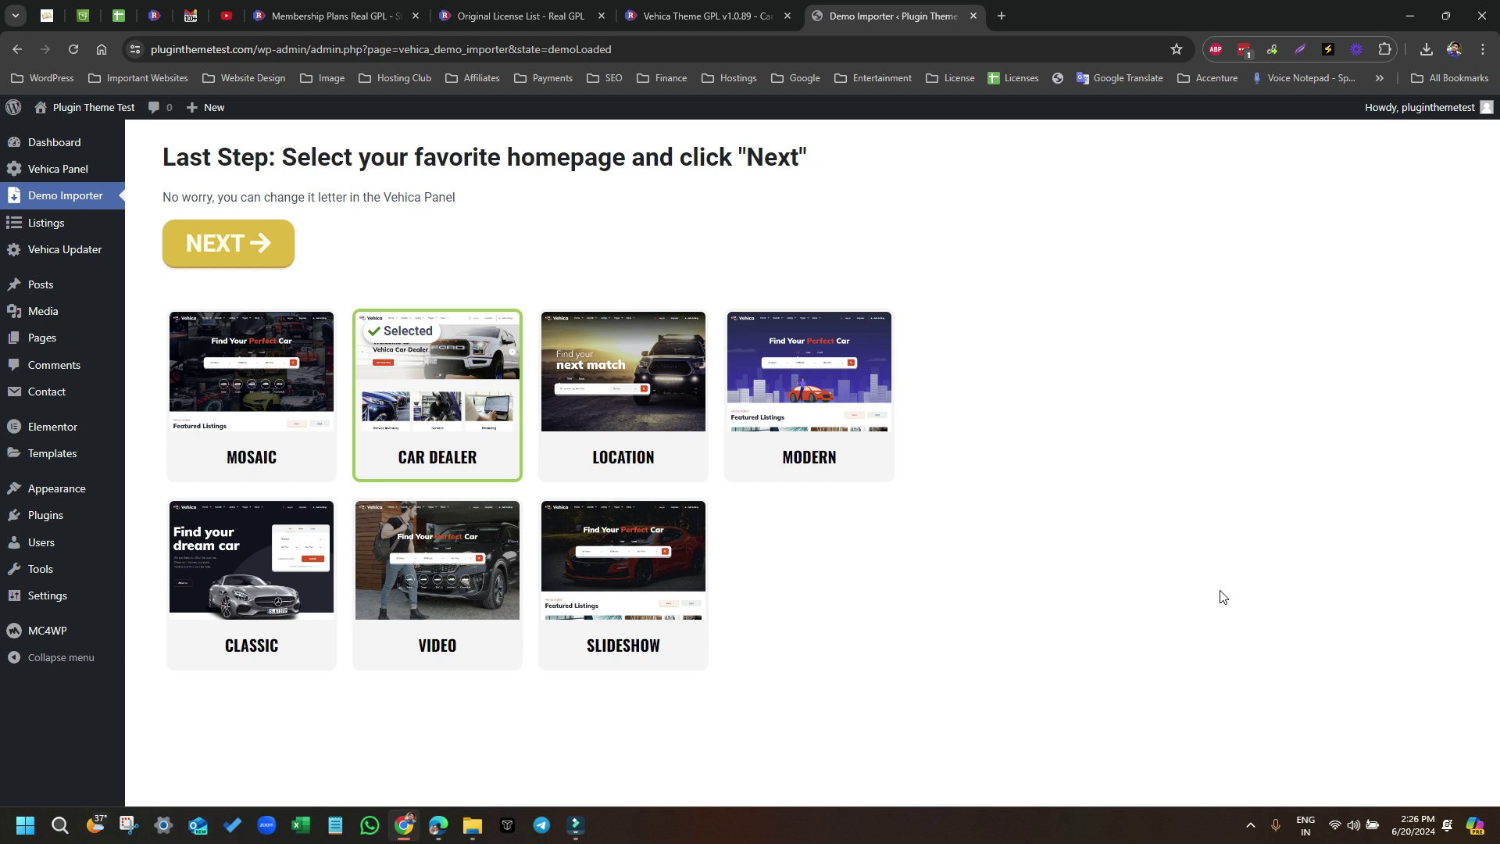
click(232, 249)
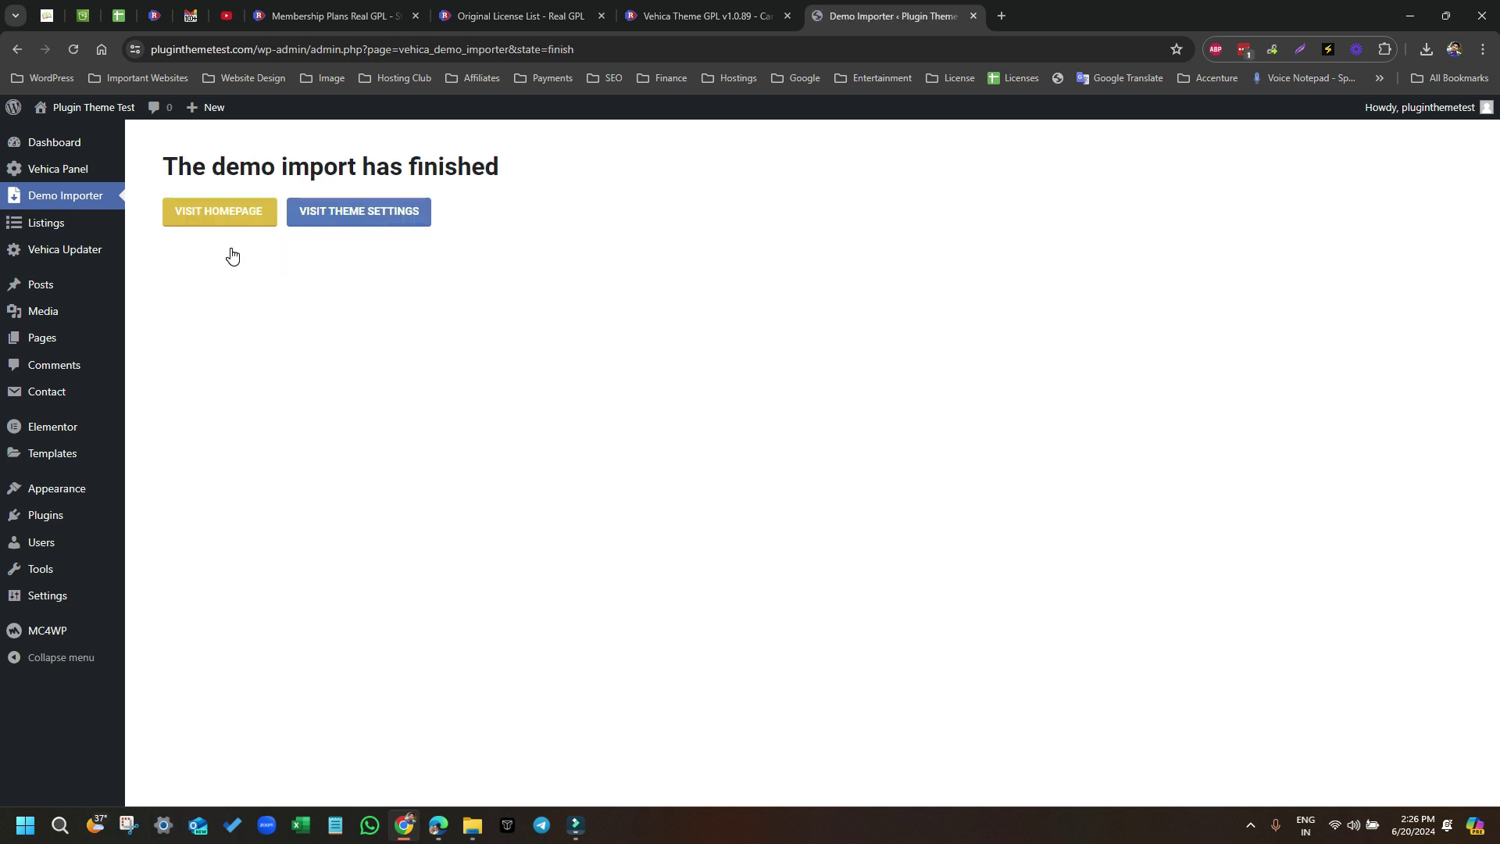
Open the site's front end in a new tab and examine the sections of the imported Car Dealer homepage
mouse_move(117, 511)
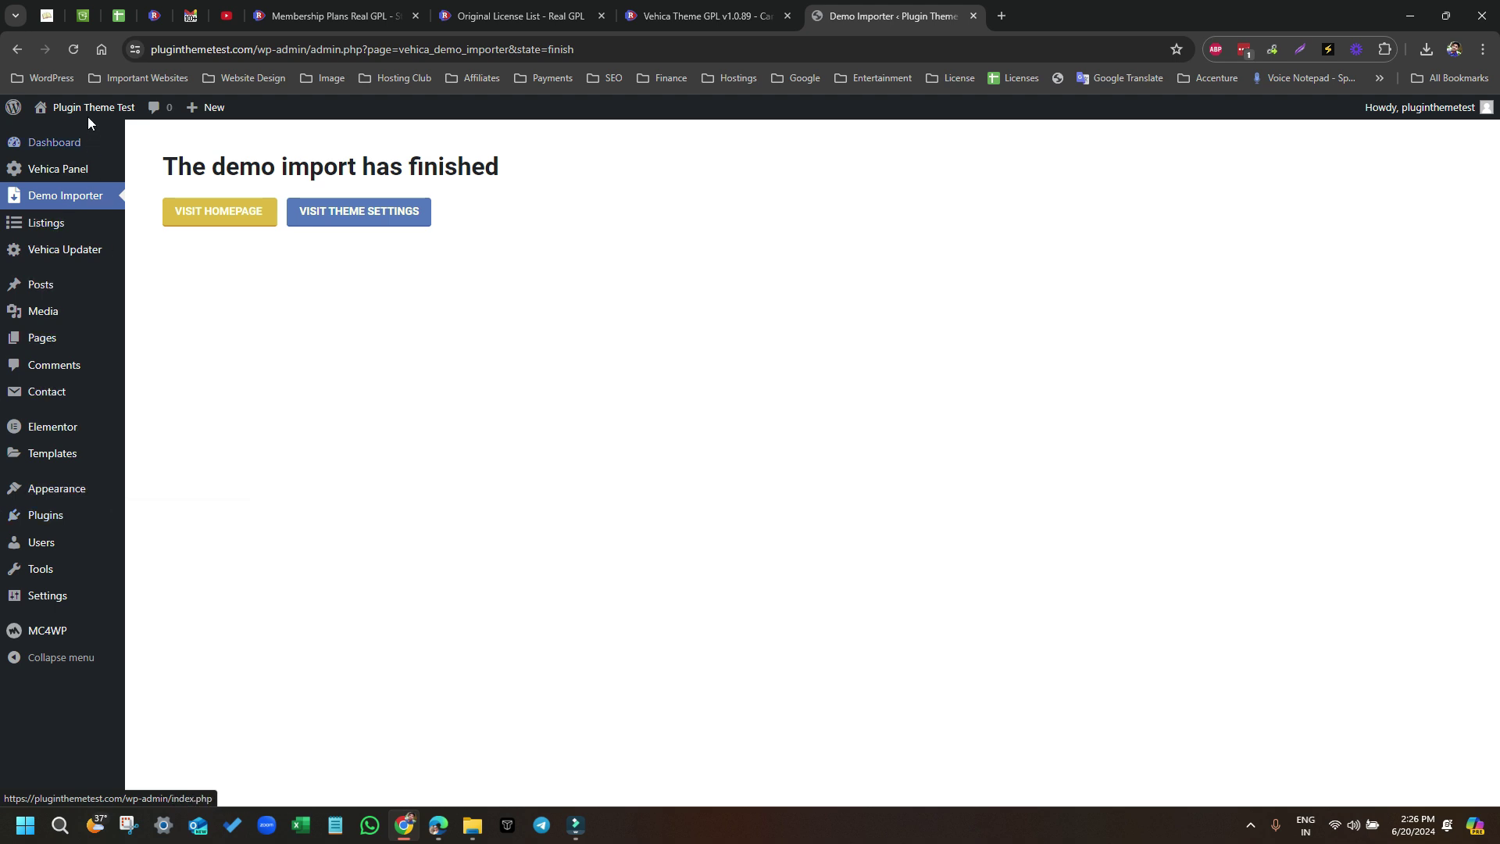
mouse_move(88, 113)
right_click(54, 134)
click(86, 148)
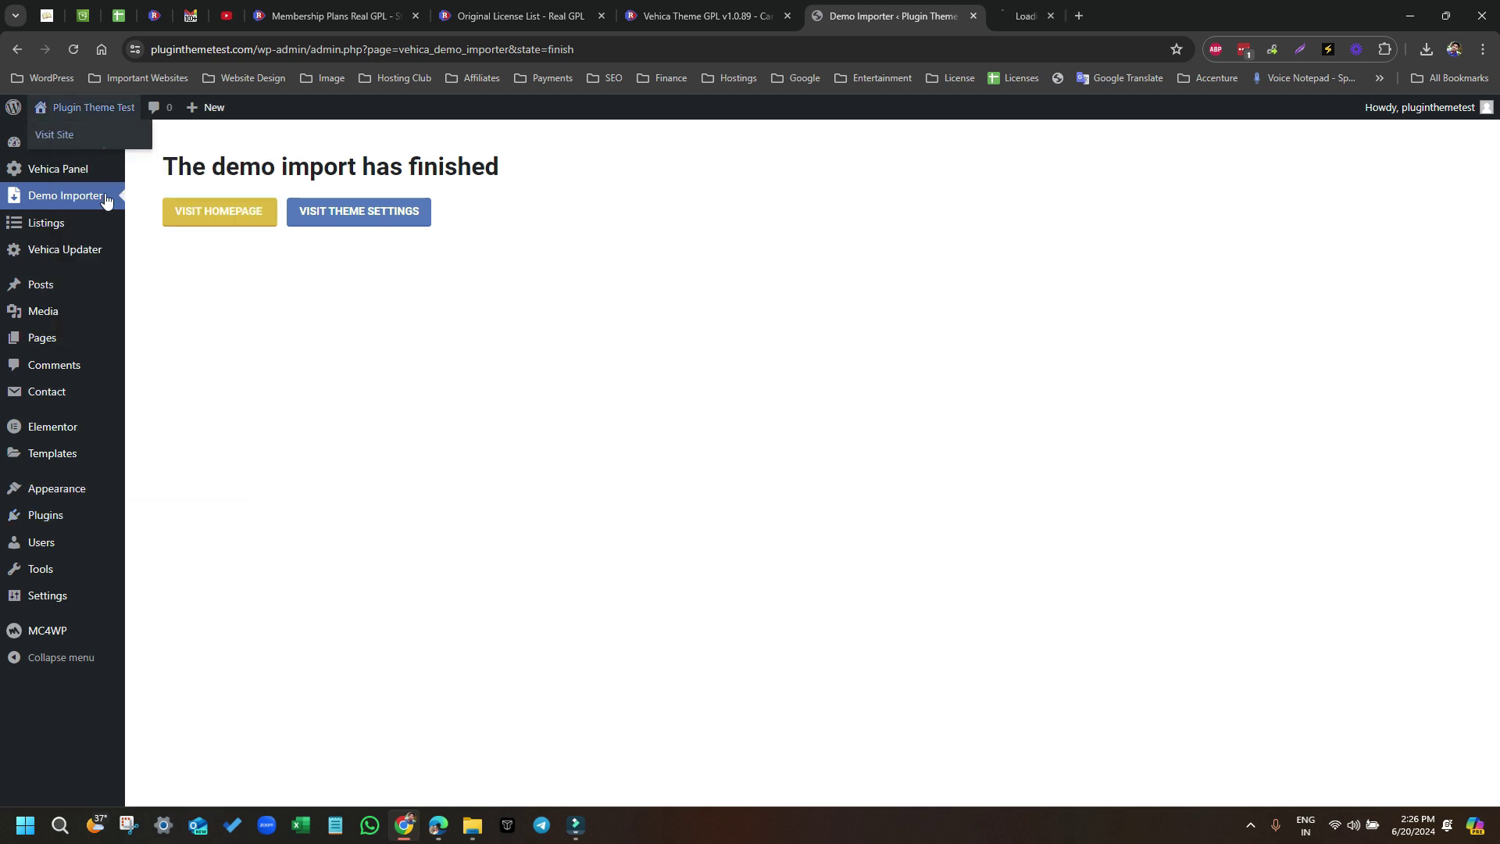
click(1038, 6)
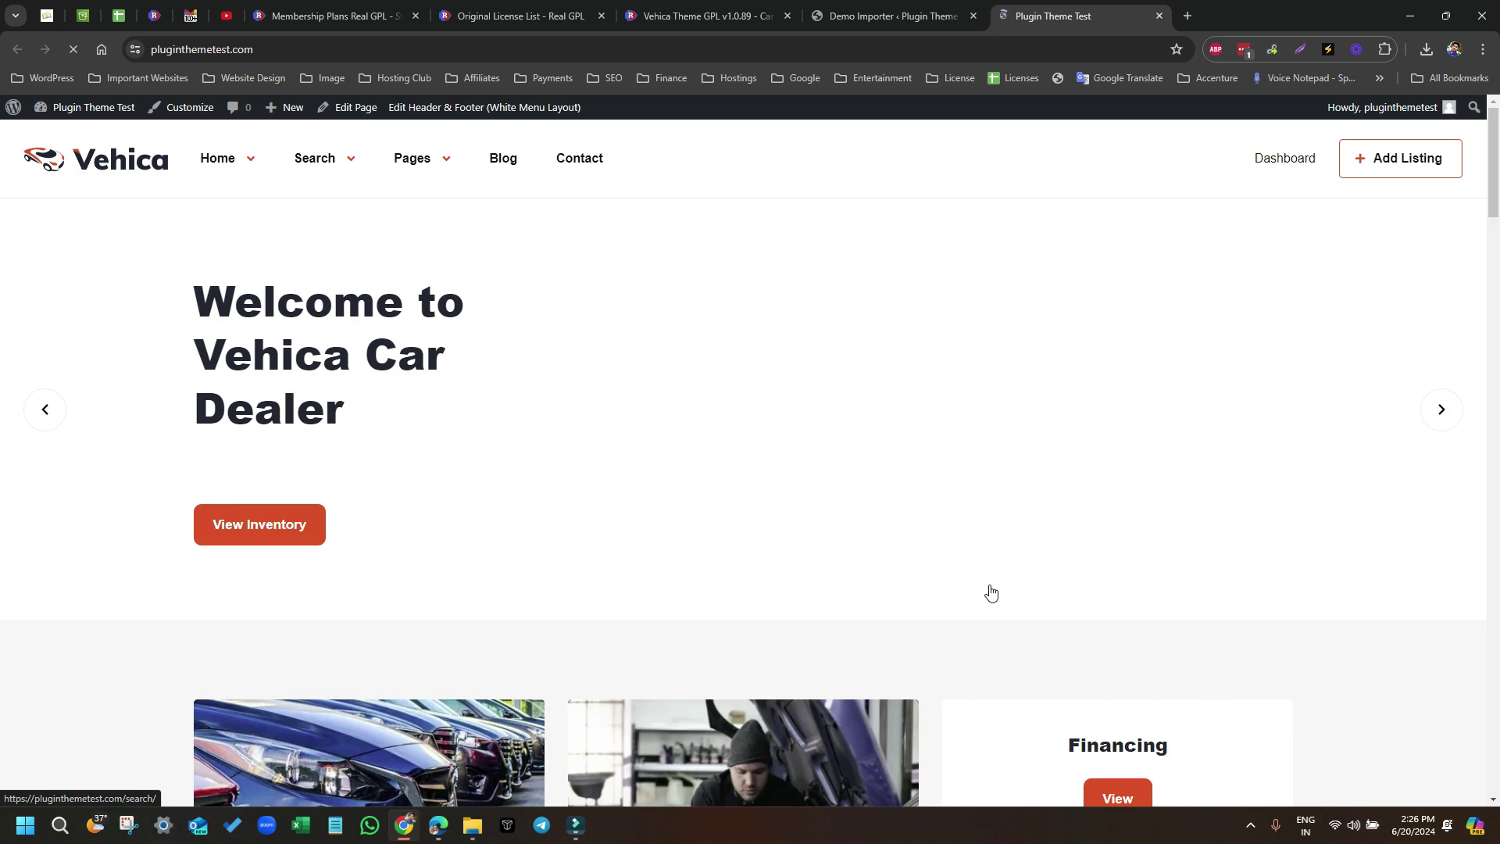
scroll(764, 529, down, 8)
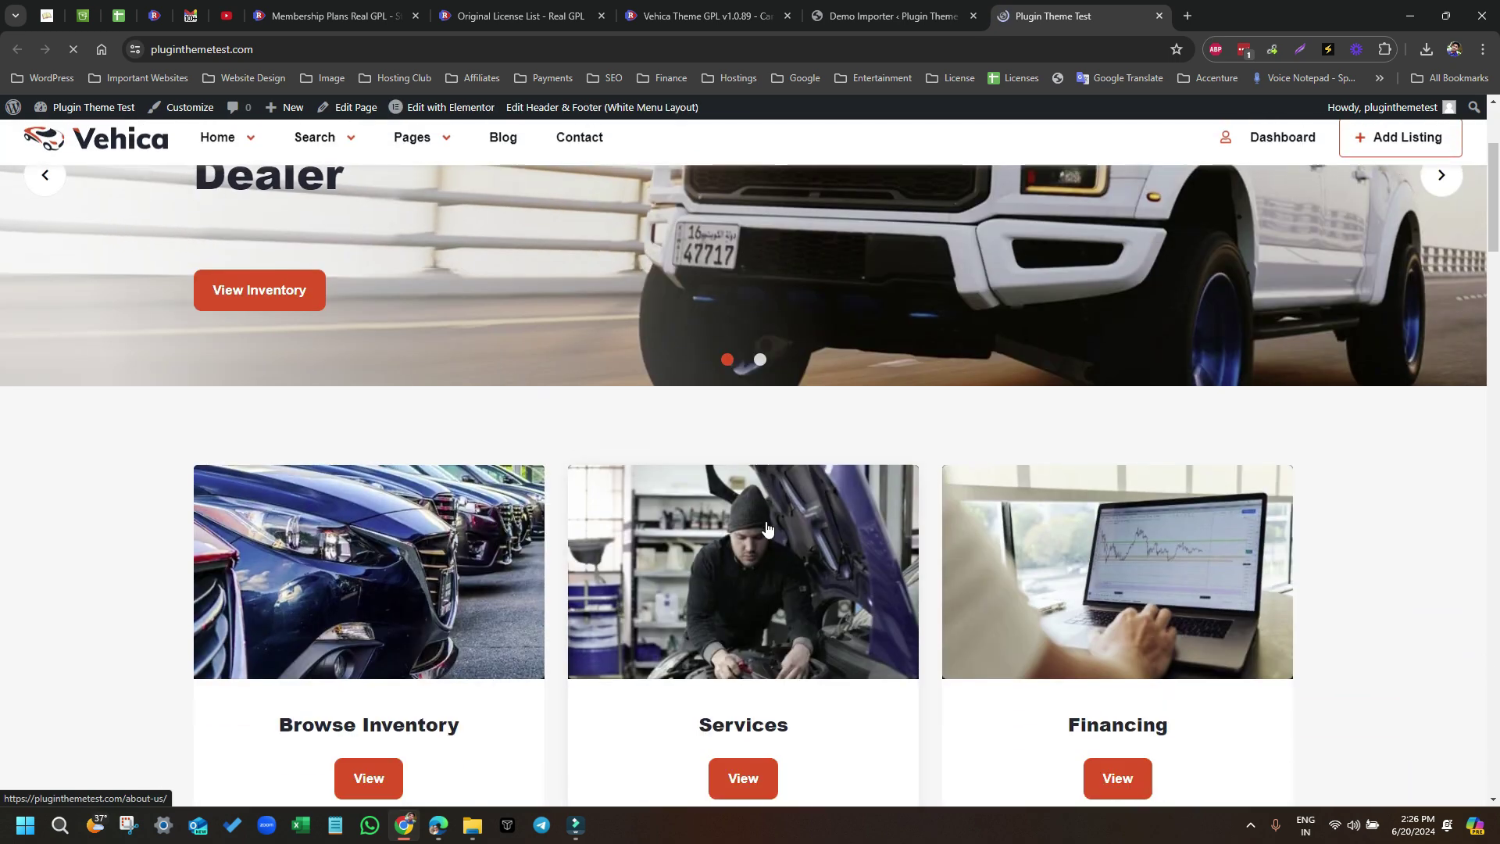
scroll(768, 530, down, 10)
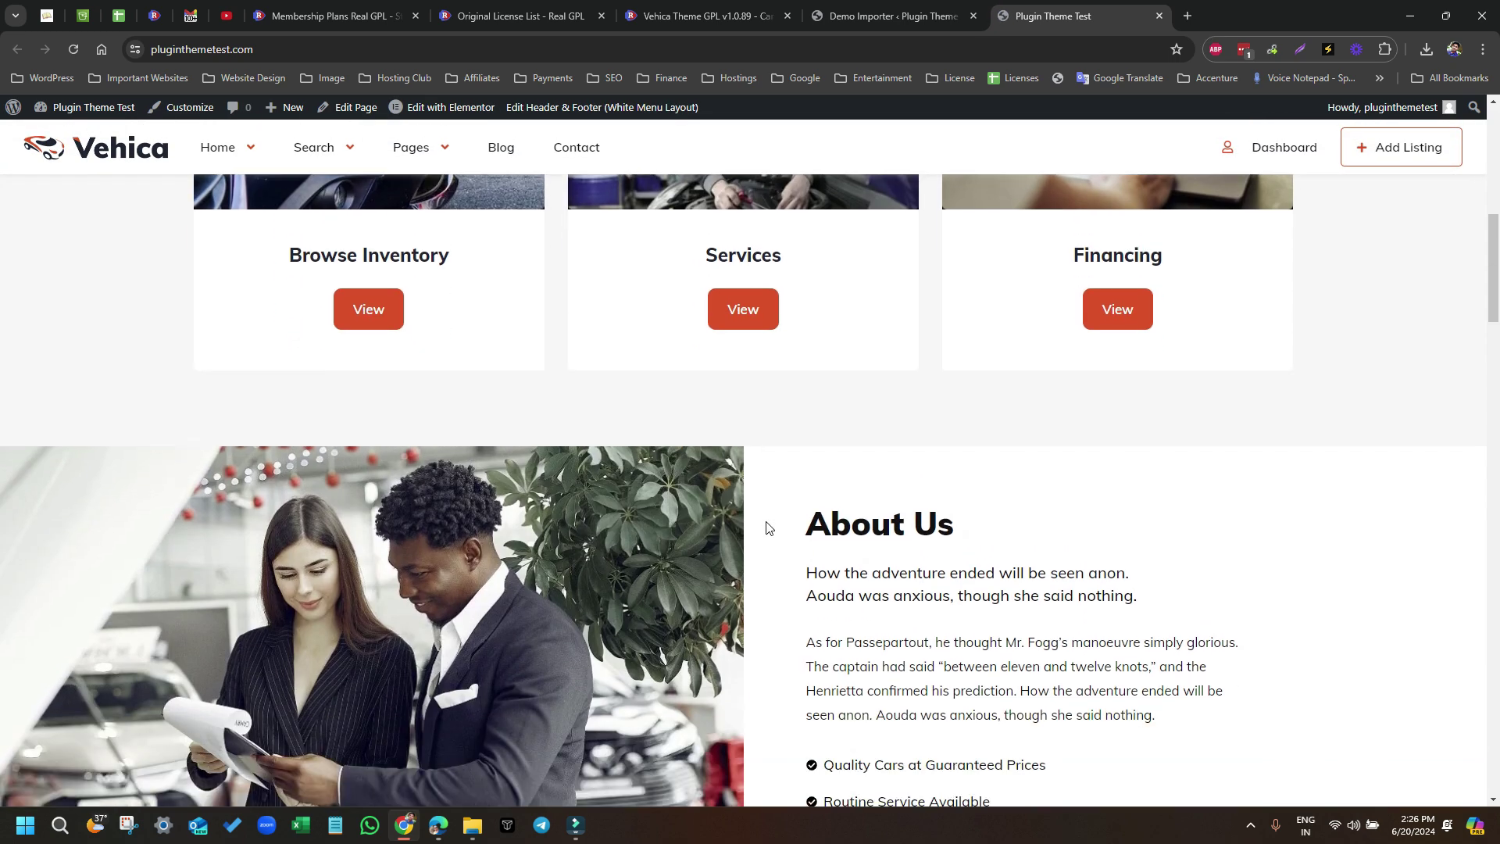
scroll(766, 522, down, 10)
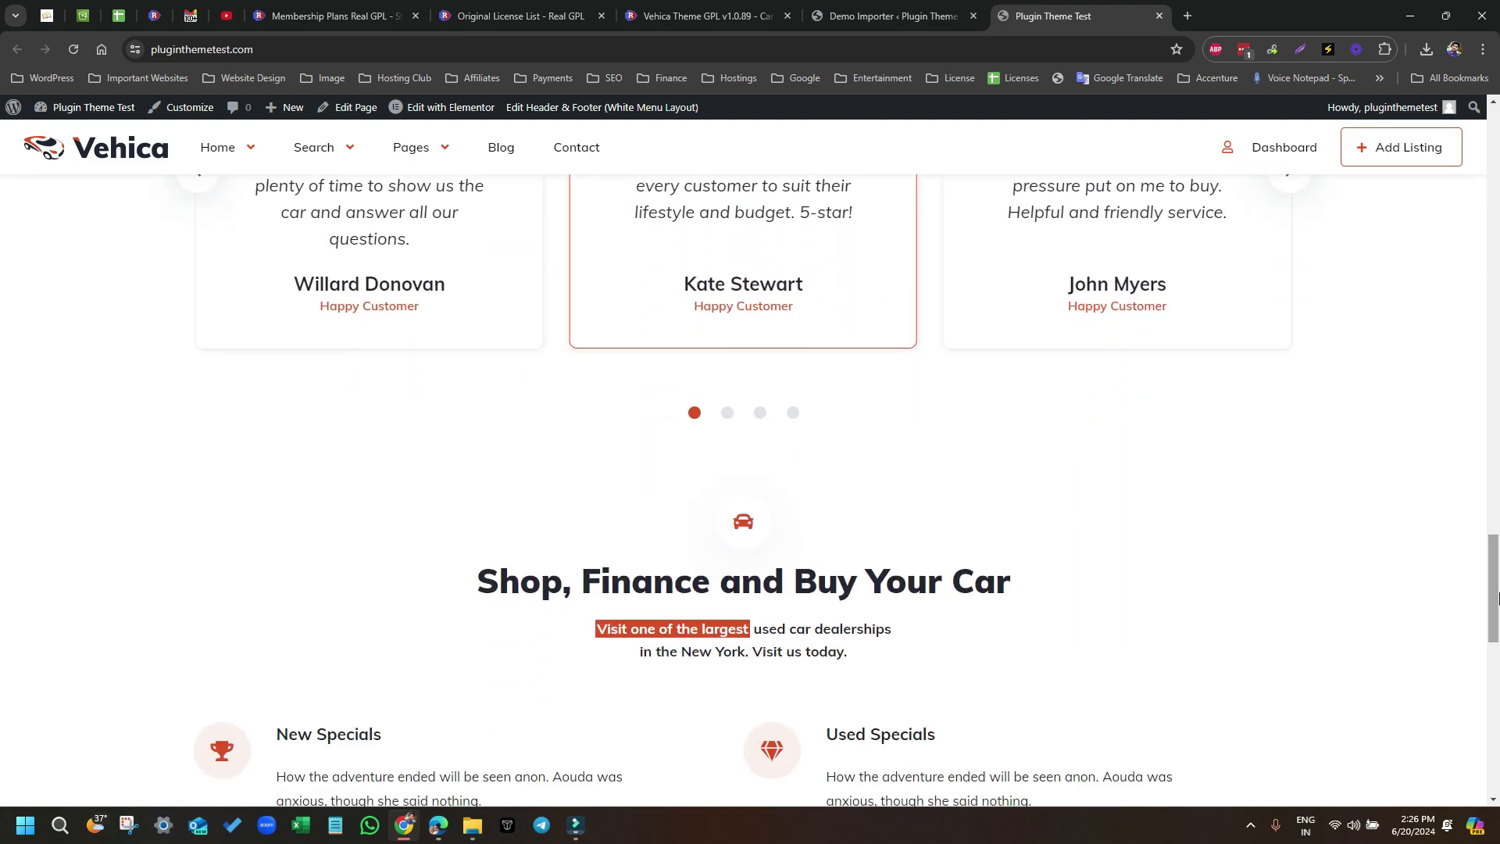
drag(1495, 613, 1499, 411)
scroll(1151, 557, up, 15)
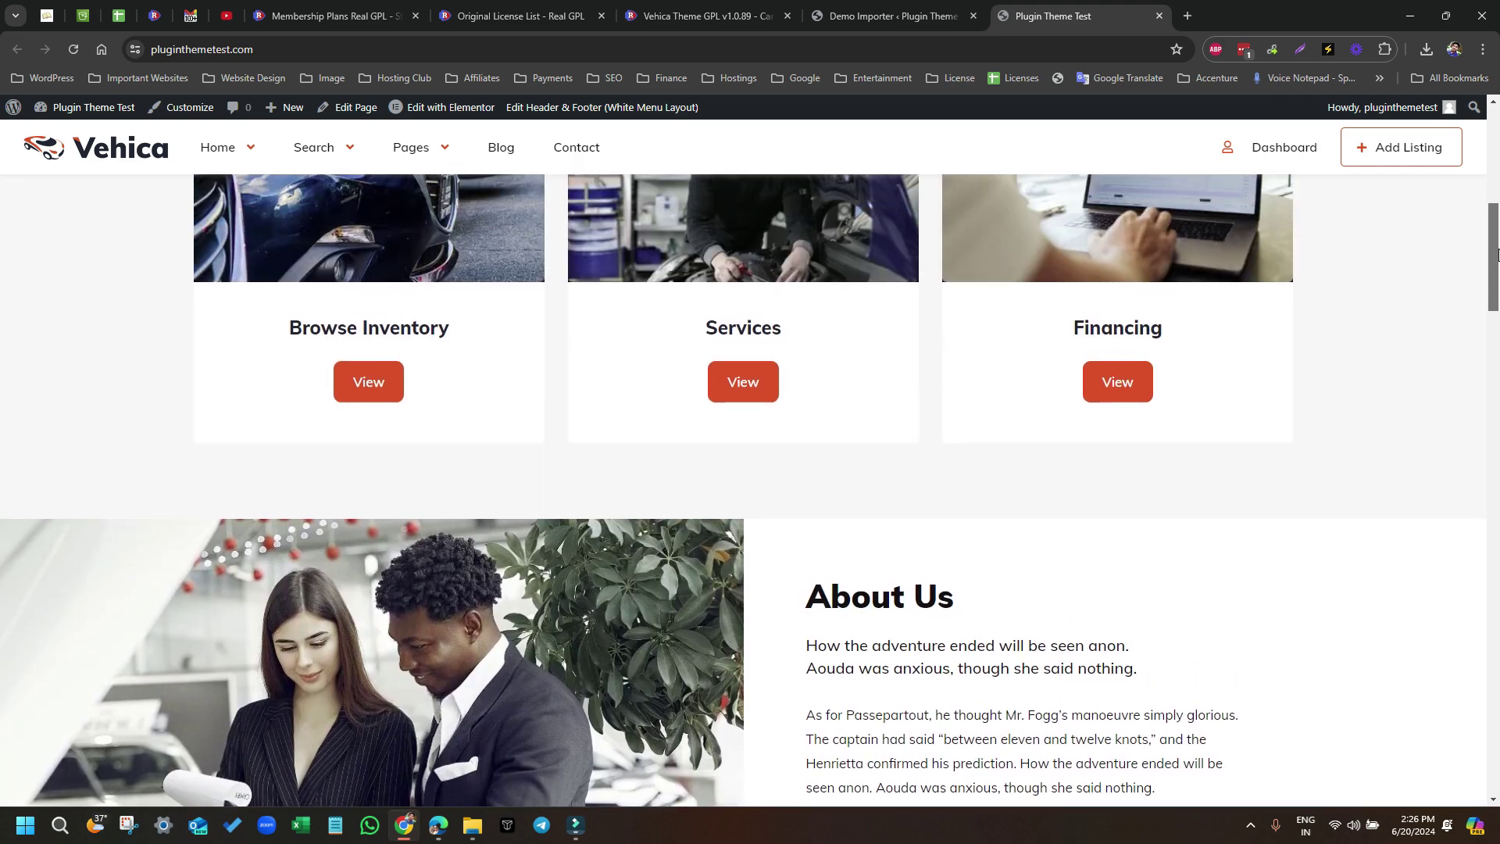